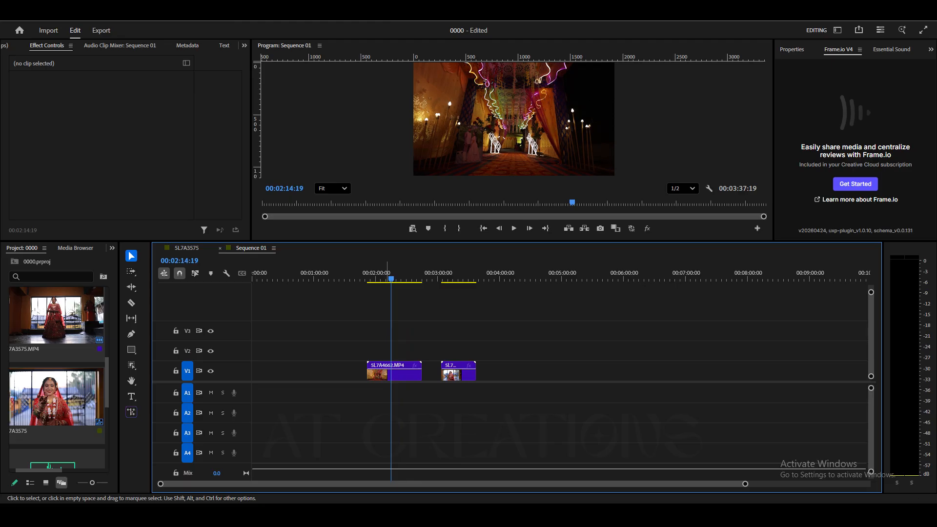
- Cut the first clip, SL7A4662.MP4, at 00:01:56:10 and delete the part before the cut
key("equal")
key("equal")
left_click(474, 274)
key("equal")
key("equal")
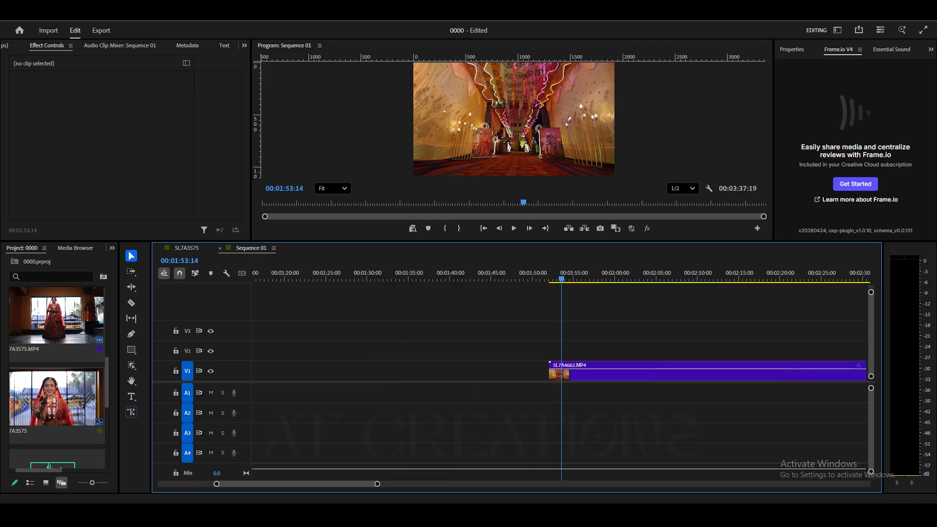
key("space")
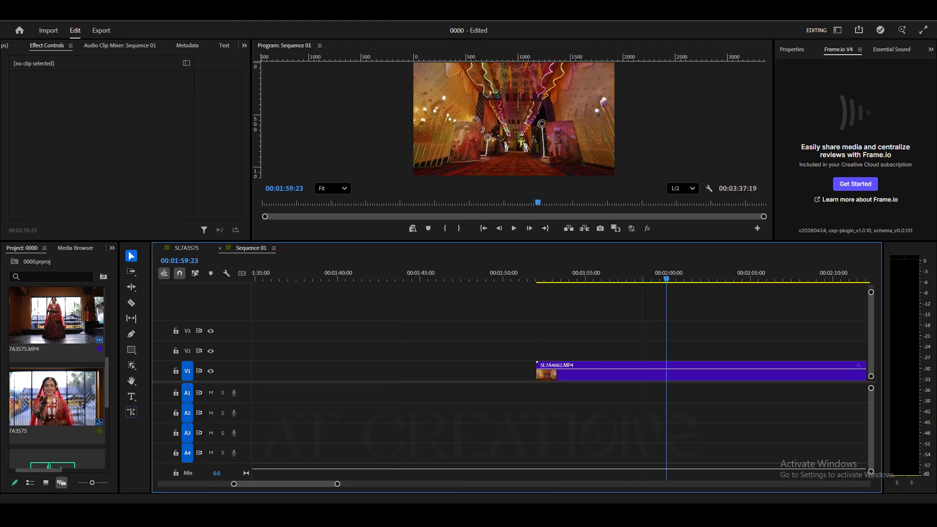
left_click(632, 374)
key("ctrl+k")
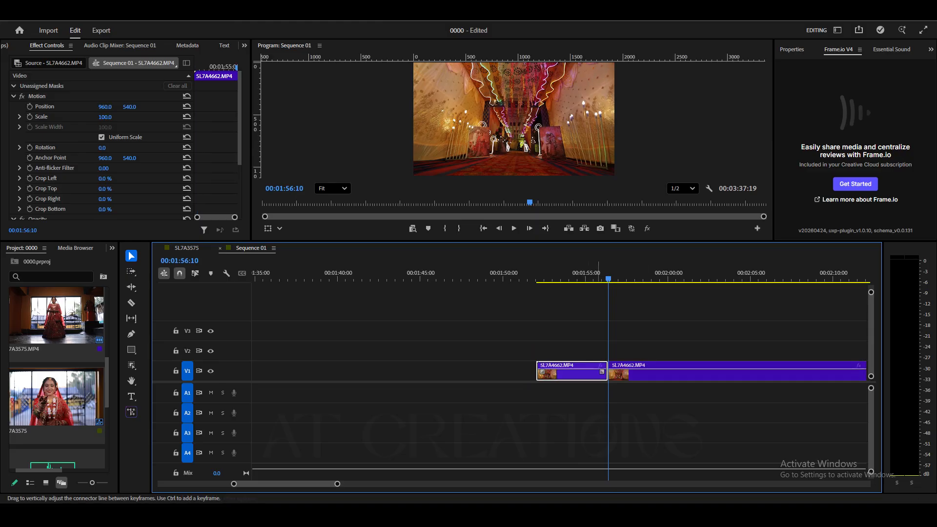
key("Delete")
- Cut SL7A4662.MP4 at 00:02:00:17 and delete the remainder after the cut
key("space")
left_click(664, 374)
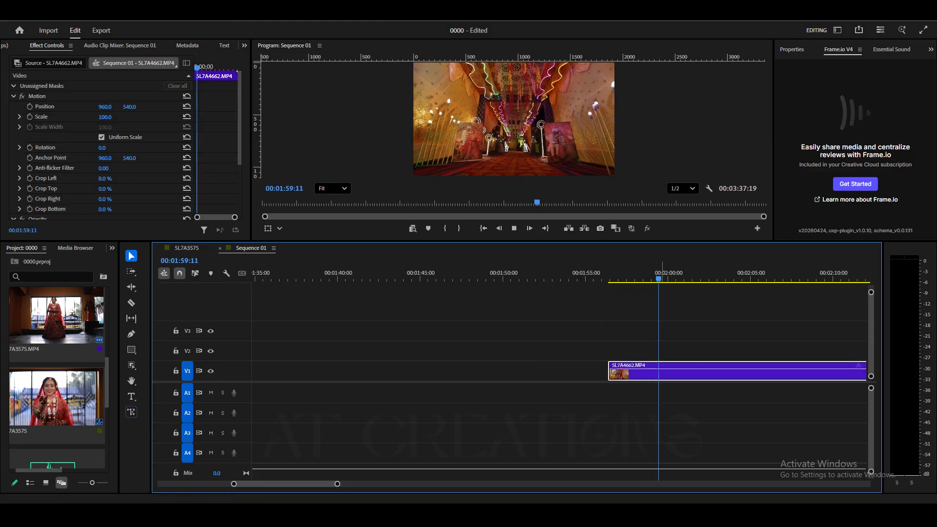
key("space")
left_click(708, 347)
left_click_drag(714, 365, 715, 370)
key("ctrl+k")
left_click(731, 374)
key("Delete")
- Move the SL7A3580.MP4 clip on V1 to start at 00:02:00:17, directly after SL7A4662.MP4
key("minus")
key("minus")
key("minus")
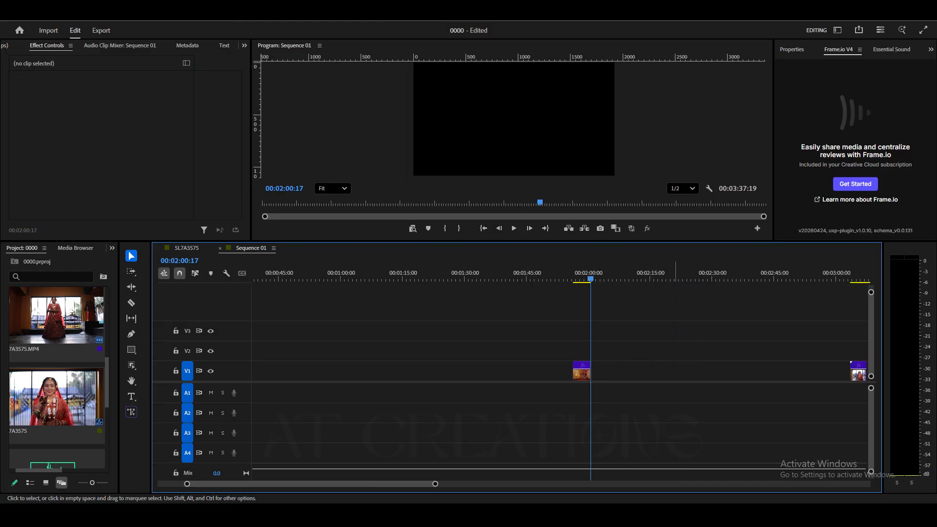
left_click_drag(669, 374, 539, 374)
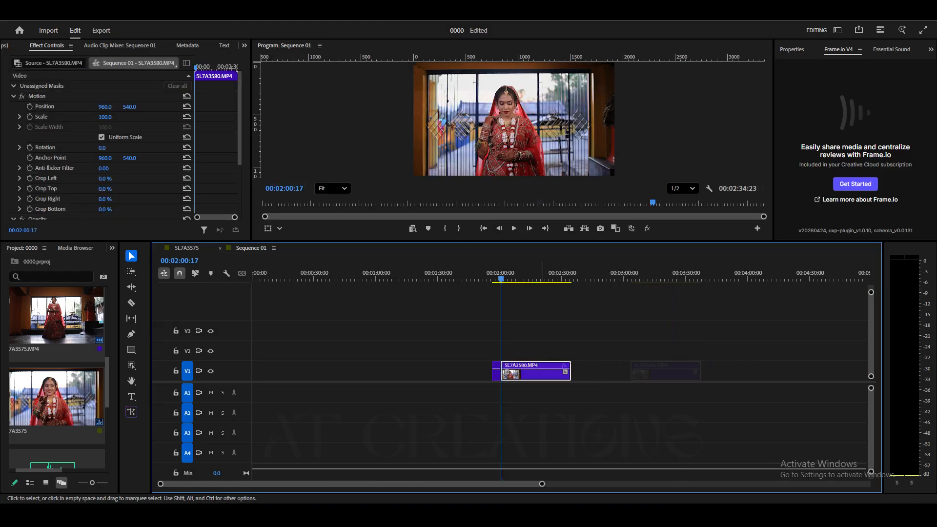
- Cut SL7A3580.MP4 near 00:02:08:13, delete its opening part and move the rest back against SL7A4662.MP4
key("equal")
left_click(591, 277)
key("equal")
key("equal")
mouse_move(586, 276)
left_mouse_down()
mouse_move(618, 277)
mouse_move(558, 276)
mouse_move(577, 277)
left_mouse_up()
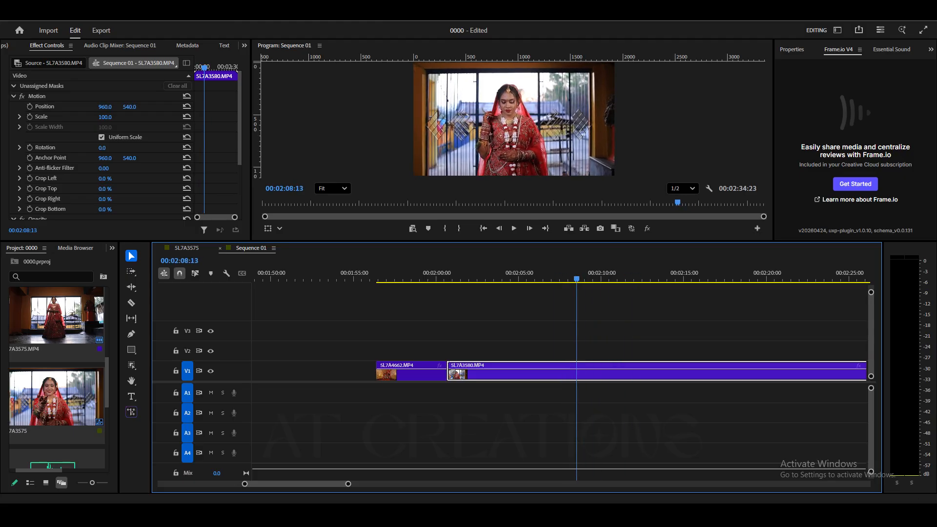
key("ctrl+k")
key("Delete")
left_click_drag(617, 373, 488, 373)
- Play through SL7A3580.MP4, cut it at 00:02:11:15 and delete everything after the cut
left_click(471, 276)
key("space")
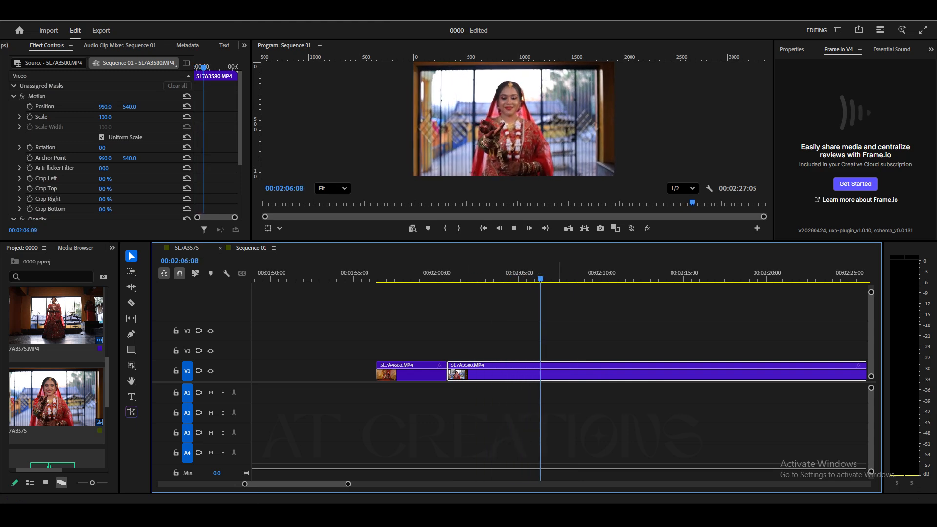
key("space")
key("Right")
key("ctrl+k")
left_click(648, 372)
key("Delete")
- Duplicate SL7A3580.MP4 onto V2 above the original and shift the copy six frames earlier, to 00:02:00:11
mouse_move(441, 276)
left_mouse_down()
mouse_move(596, 276)
mouse_move(449, 276)
left_mouse_up()
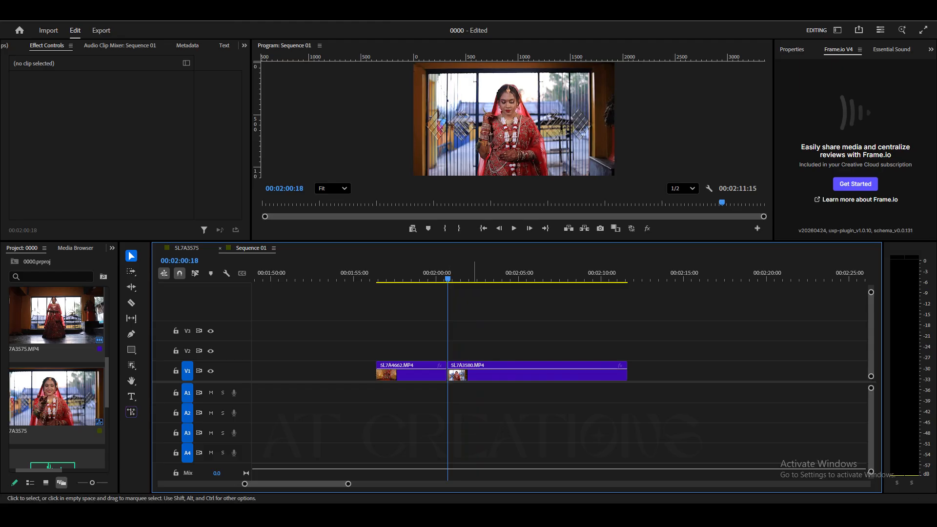
key("equal")
key("equal")
key("equal")
key("equal")
key("Left")
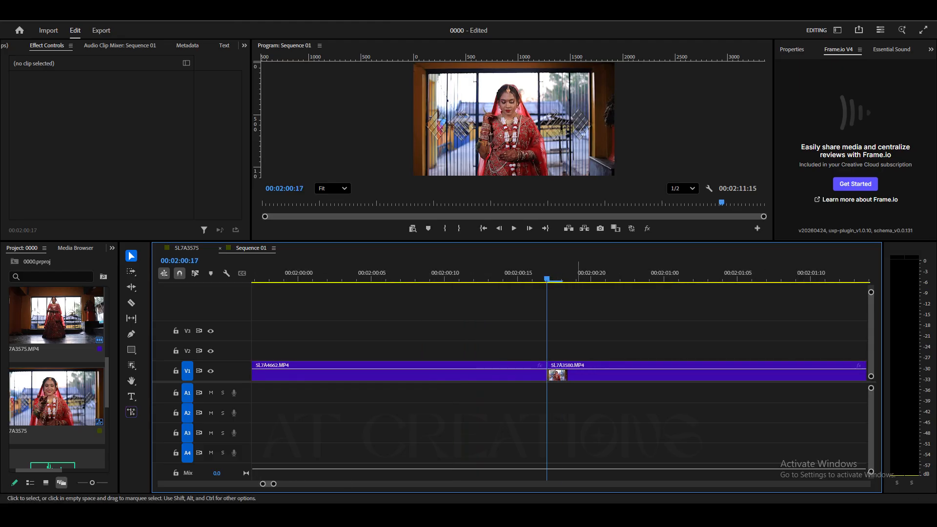
left_click_drag(593, 374, 593, 352, "alt")
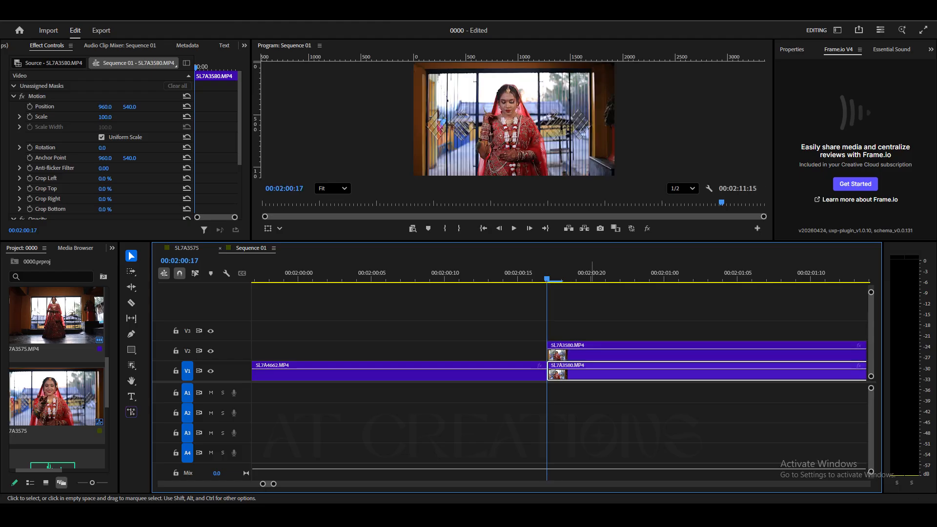
left_click(600, 354)
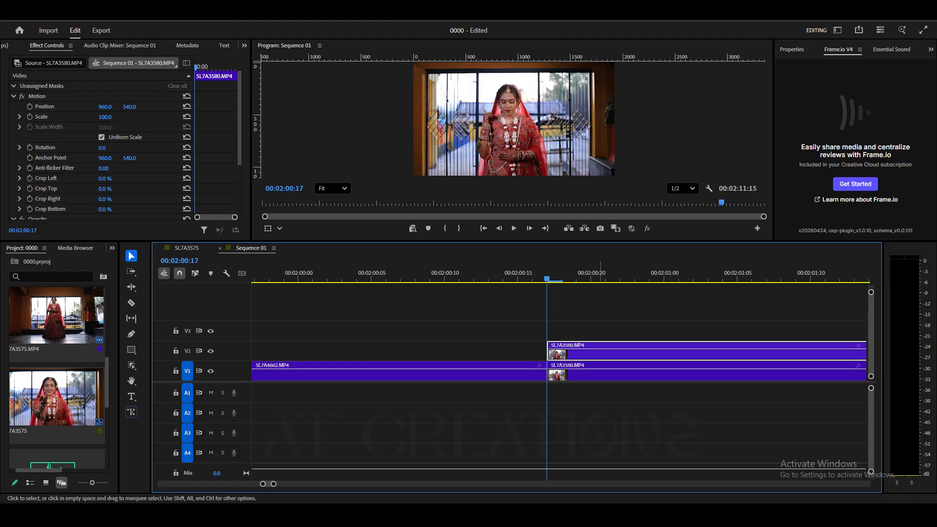
left_click_drag(601, 354, 513, 354)
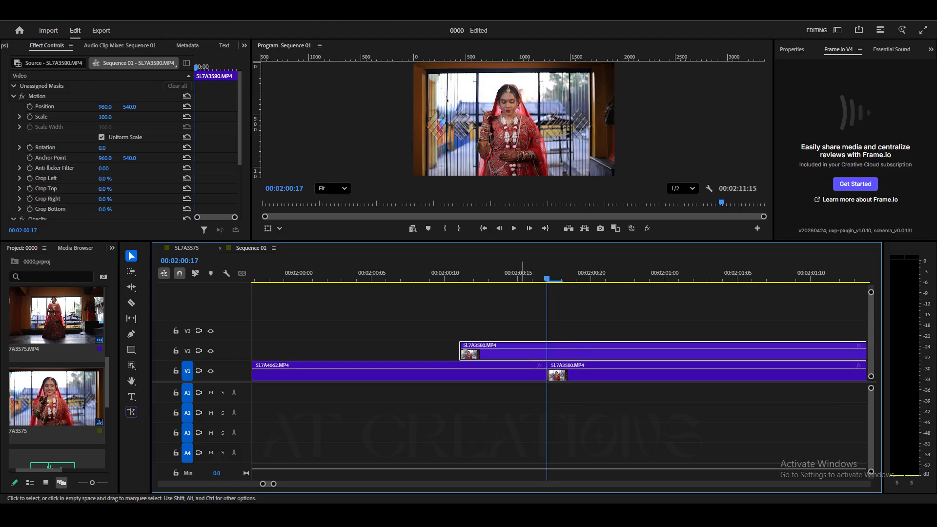
- Try adding a frame hold to the V2 copy at 00:02:00:17, step through its frames and undo the hold
right_click(521, 351)
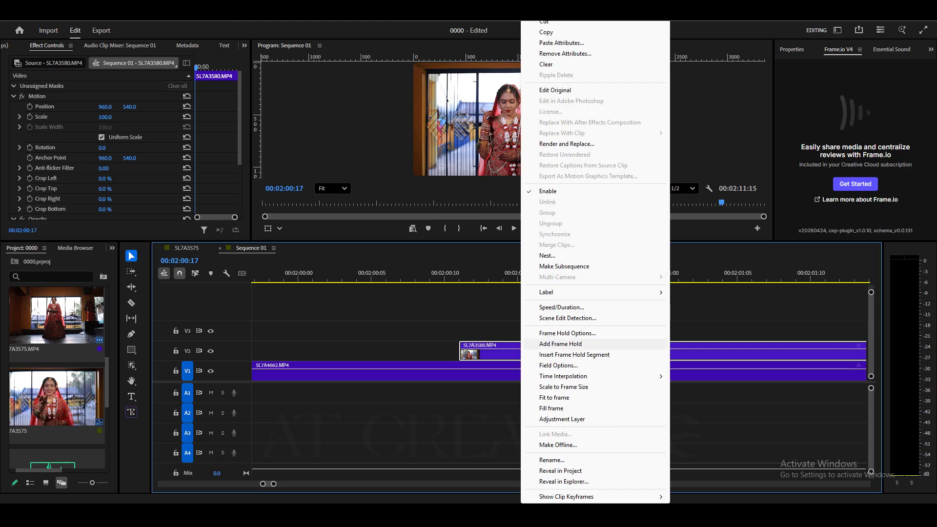
left_click(561, 344)
key("Up")
key("Right")
key("Right")
key("Right")
key("Right")
key("Right")
key("Right")
key("Right")
key("Left")
key("Left")
key("Left")
key("Left")
key("Left")
key("Left")
key("Right")
key("Right")
key("Right")
key("Right")
key("Right")
key("Right")
key("Right")
key("Right")
key("Left")
key("Left")
key("Left")
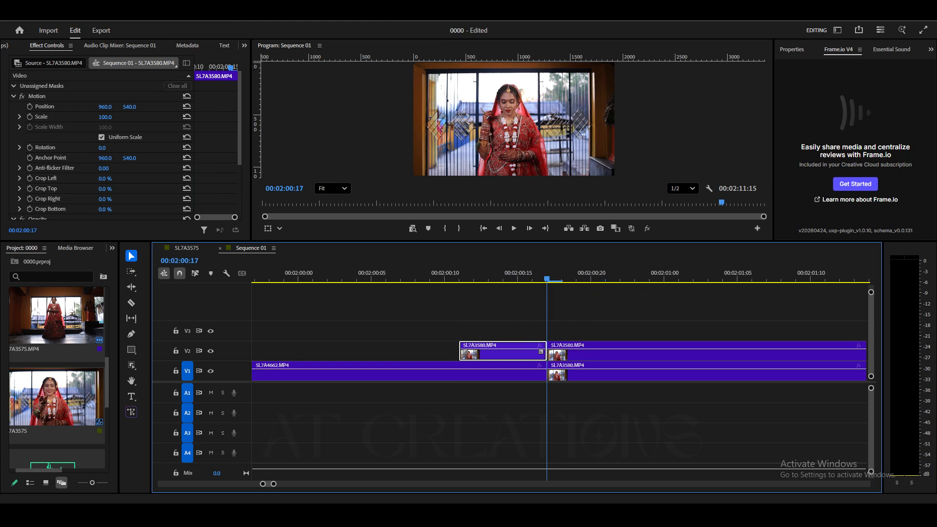
key("ctrl+z")
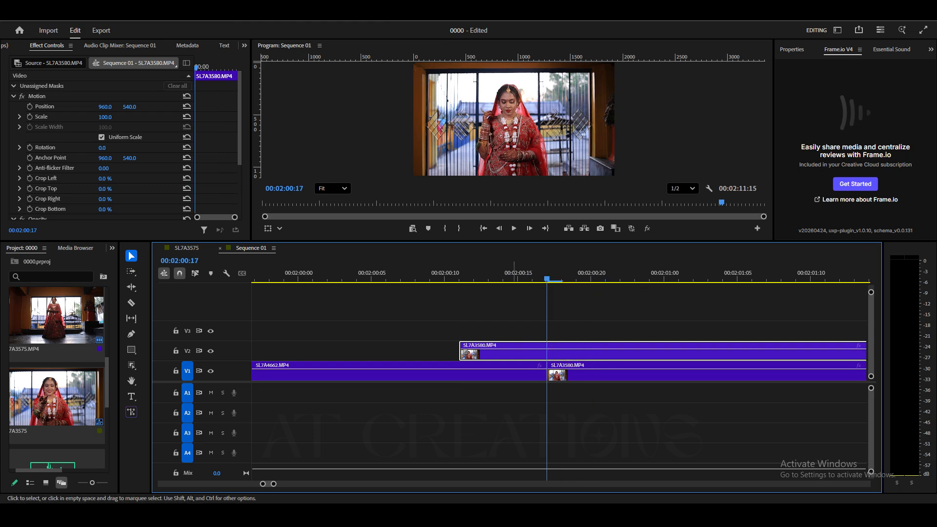
- Apply Frame Hold Options to the V2 copy at its first frame, 00:02:00:11
key("Up")
right_click(483, 352)
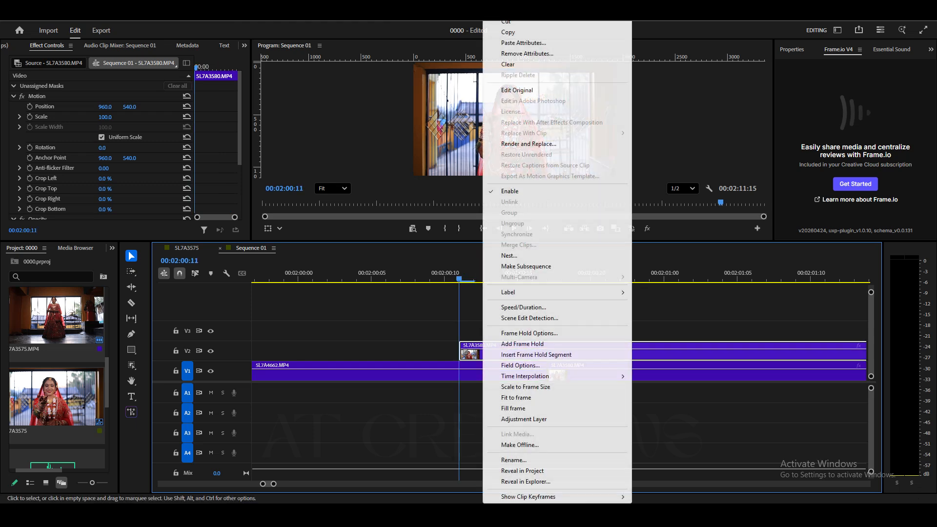
left_click(529, 333)
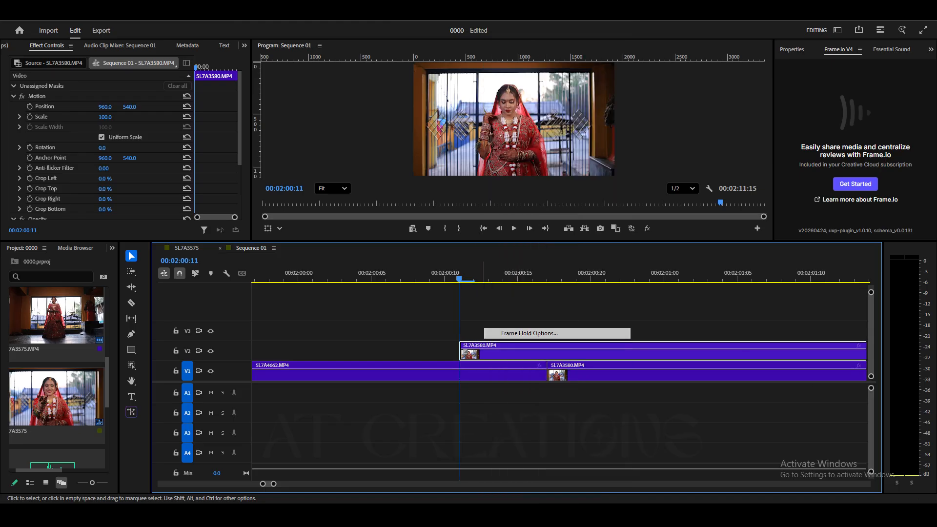
- Cut the V2 copy at 00:02:00:17, where the V1 clips meet, and delete the part after the cut
left_click(487, 277)
key("Right")
key("Right")
key("Right")
key("Right")
key("Right")
key("Right")
key("Right")
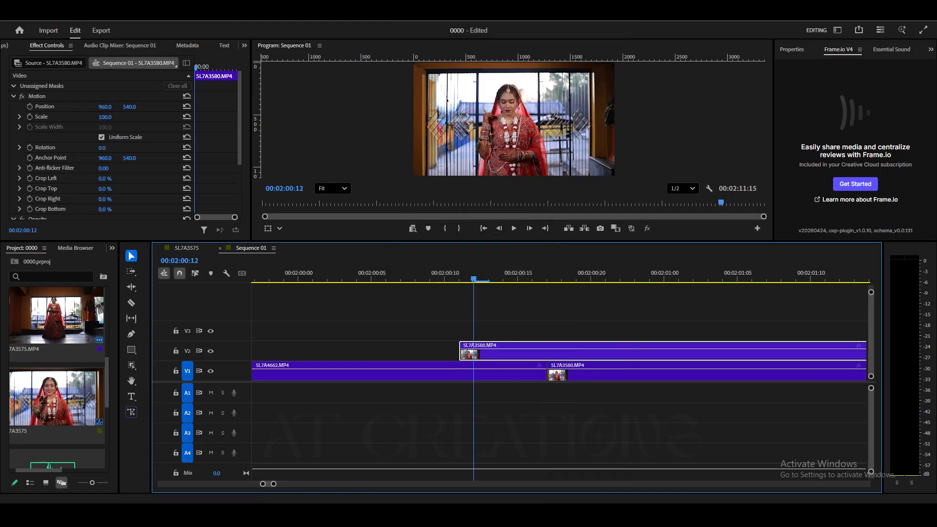
key("Left")
key("Left")
key("Left")
key("Right")
key("Right")
key("ctrl+k")
left_click(599, 353)
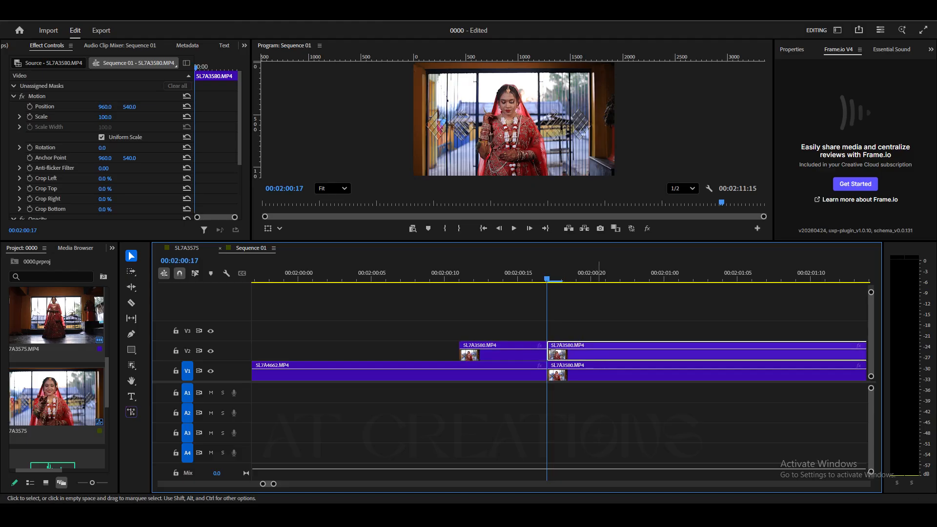
key("Delete")
- Examine the short V2 clip frame by frame around its start at 00:02:00:11 and its end at 00:02:00:17
key("Left")
key("Left")
key("Left")
key("Left")
key("Left")
key("Left")
key("Left")
key("Left")
key("Right")
key("Right")
key("Right")
key("Right")
key("Right")
key("Right")
key("Right")
key("Left")
key("Left")
key("Left")
key("Left")
key("Left")
key("Left")
key("Left")
key("Left")
key("Left")
key("Right")
key("Right")
key("Right")
key("Right")
key("Right")
key("Right")
key("Right")
key("Left")
key("Left")
key("Left")
- Try trimming the end of SL7A4662.MP4 back to 00:02:00:11, and extend it again to 00:02:00:17
left_click(541, 372)
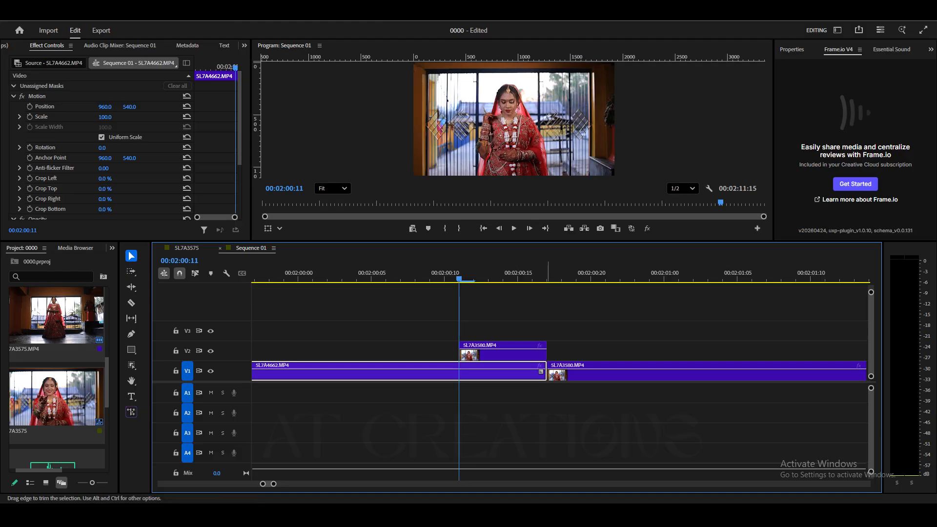
left_click_drag(546, 372, 459, 372)
left_click(498, 410)
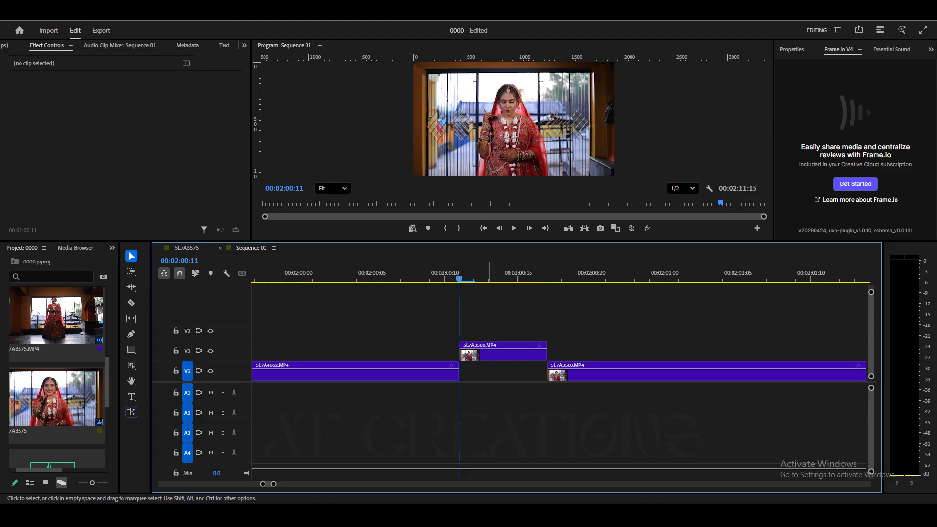
left_click_drag(460, 372, 547, 372)
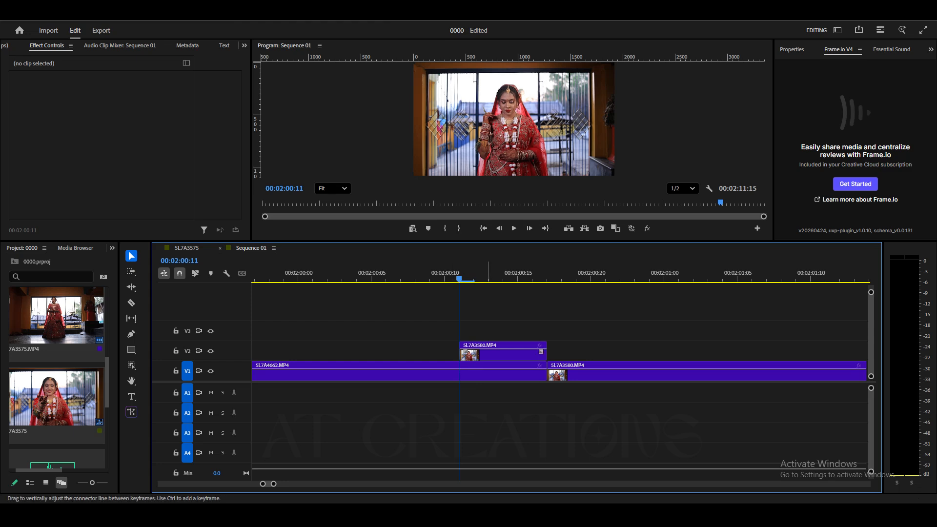
- Create an object mask around the bride in the short V2 clip using the Object Mask tool
left_click(489, 352)
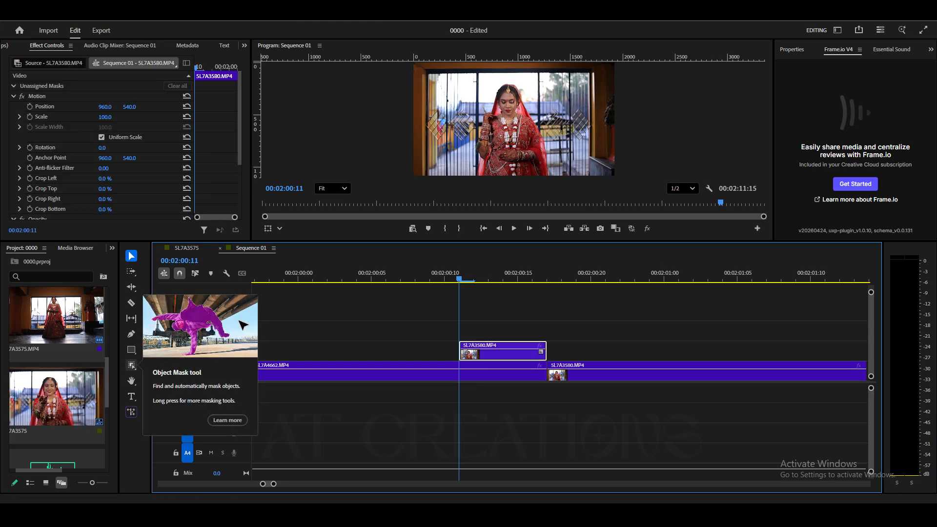
left_click(131, 365)
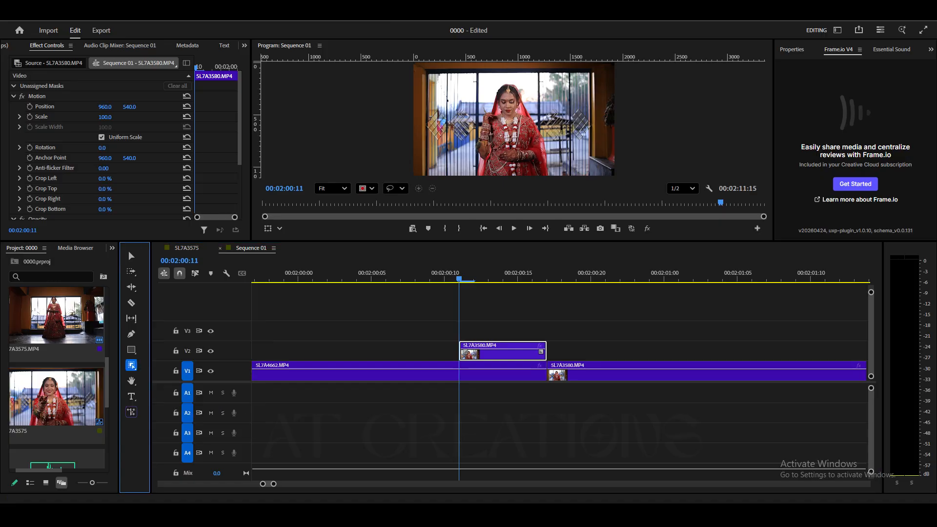
left_click(510, 125)
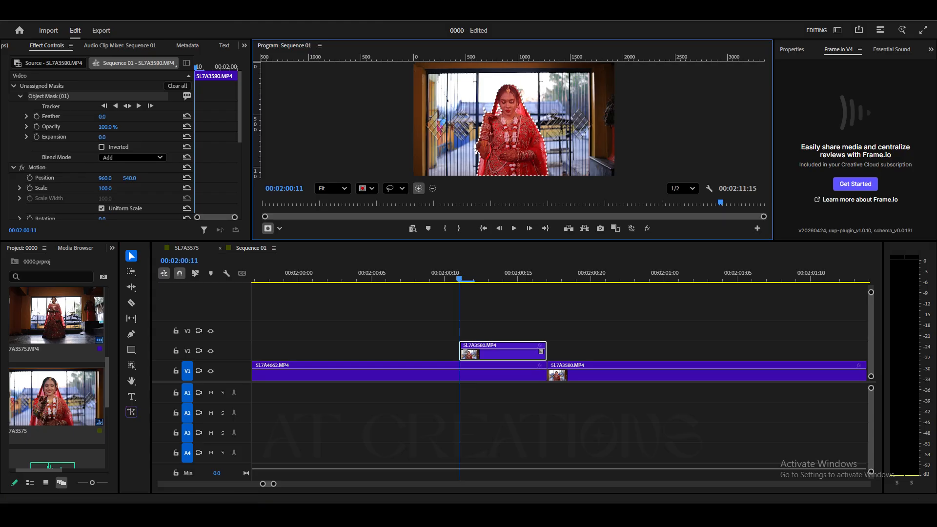
- Move the bride's object mask into the V2 clip's Opacity effect, with a mask feather of 12
scroll(122, 146, "down", 5)
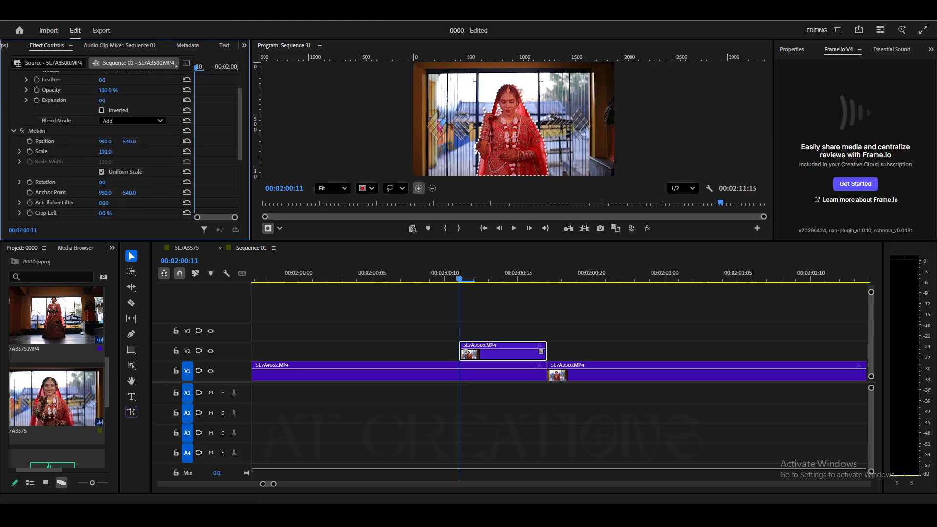
scroll(122, 146, "down", 2)
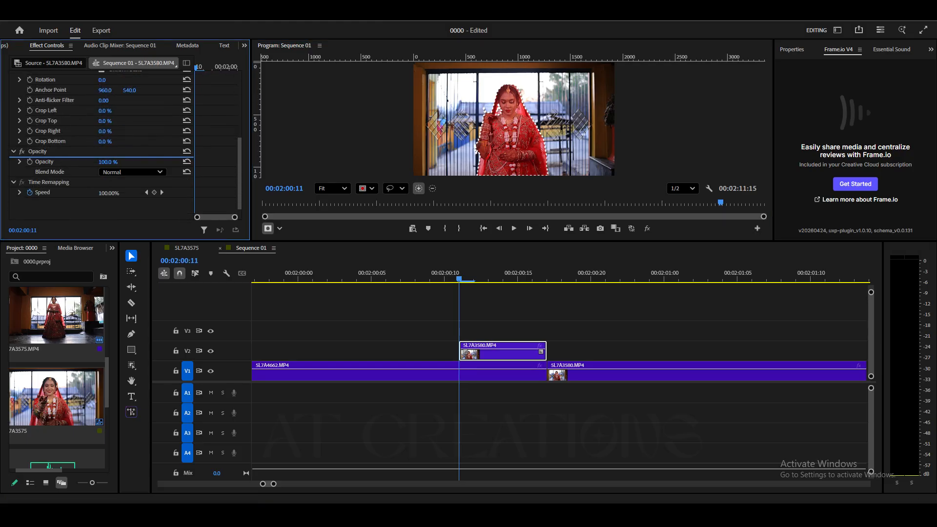
left_click_drag(54, 157, 54, 152)
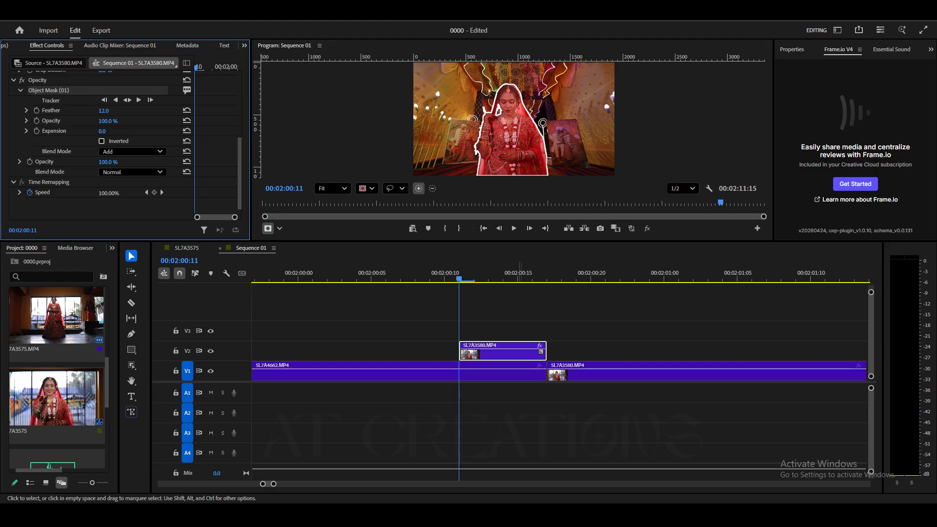
- Check the masked bride over the SL7A4662.MP4 background frame by frame through the short V2 clip
left_click(489, 313)
key("Right")
key("Right")
key("Right")
key("Right")
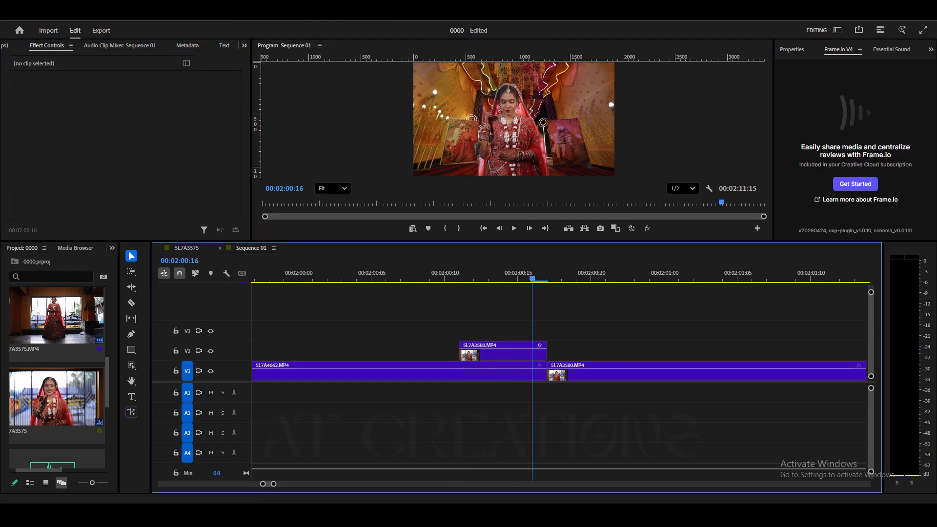
key("Right")
key("Right")
key("Left")
key("Left")
key("Left")
key("Left")
key("Left")
key("Left")
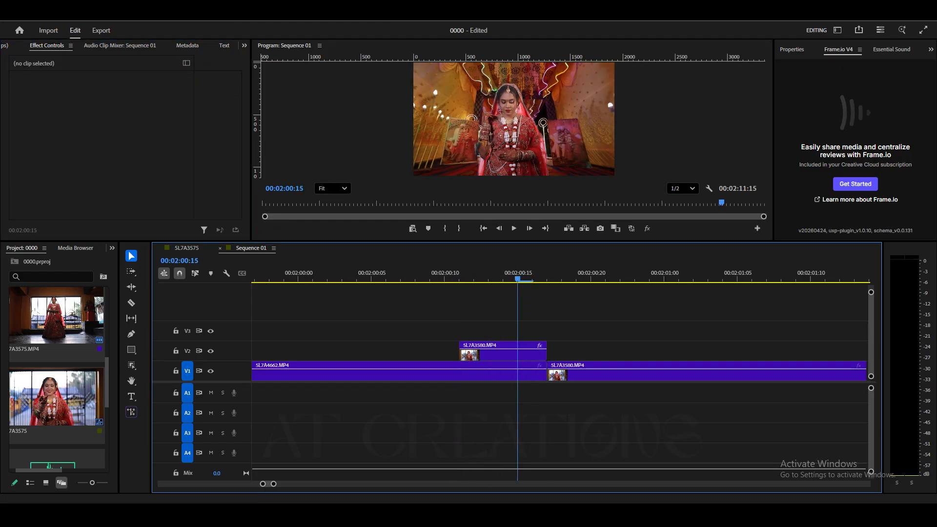
- Start Position and Scale keyframes on the short V2 clip at 00:02:00:11, at 960, 540 and 100
left_click(495, 353)
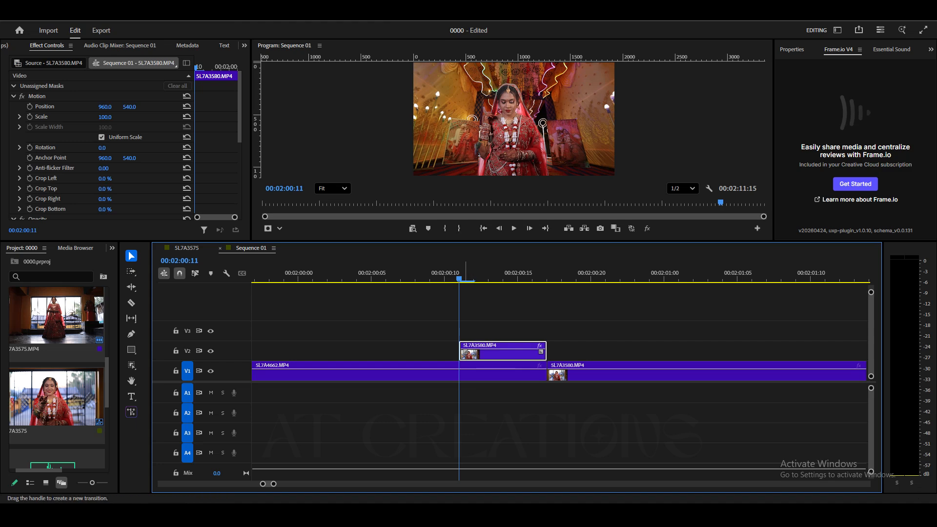
left_click(30, 106)
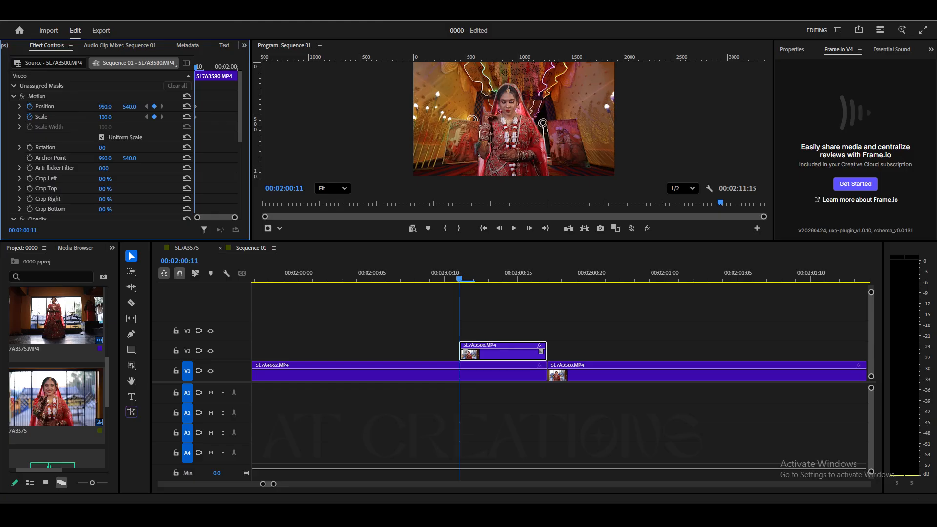
- Add Position and Scale keyframes at 00:02:00:16, and set the ones at 00:02:00:11 to 960, 787 and 153
key("Right")
key("Right")
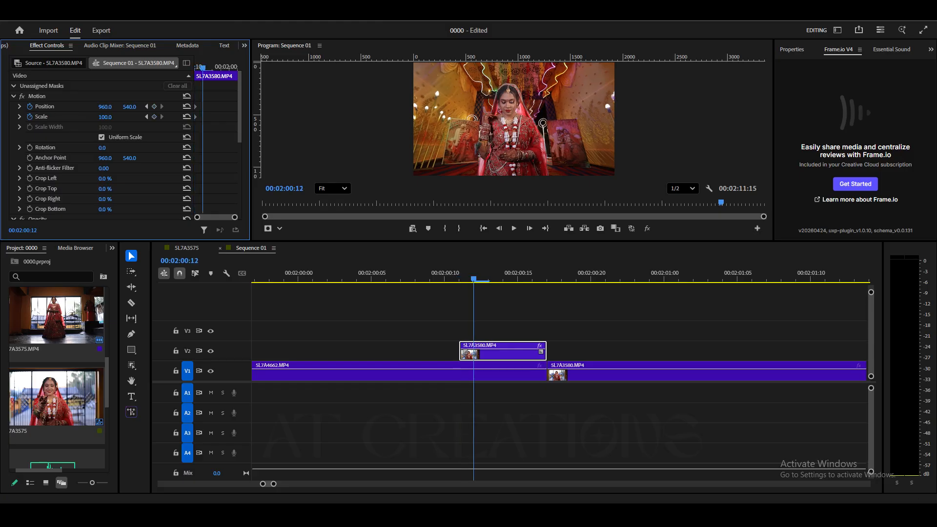
key("Right")
key("Right")
key("Right")
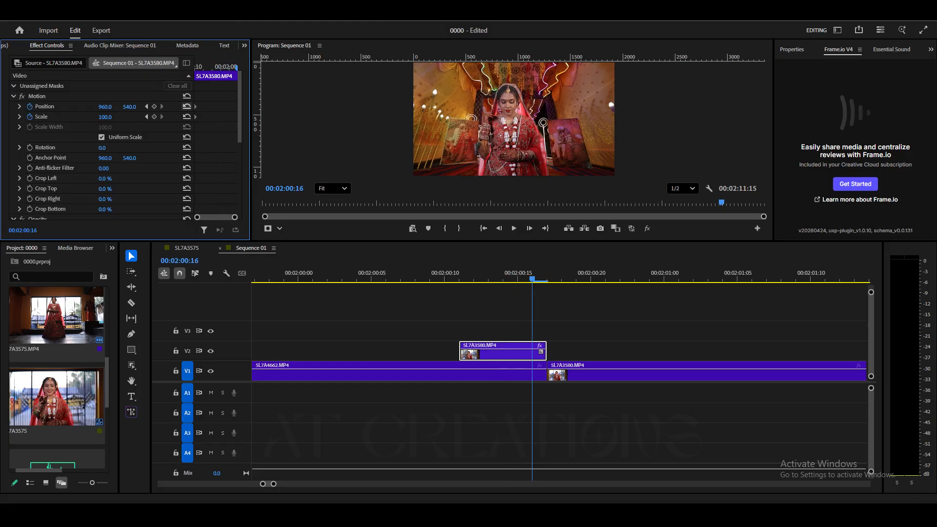
left_click(154, 106)
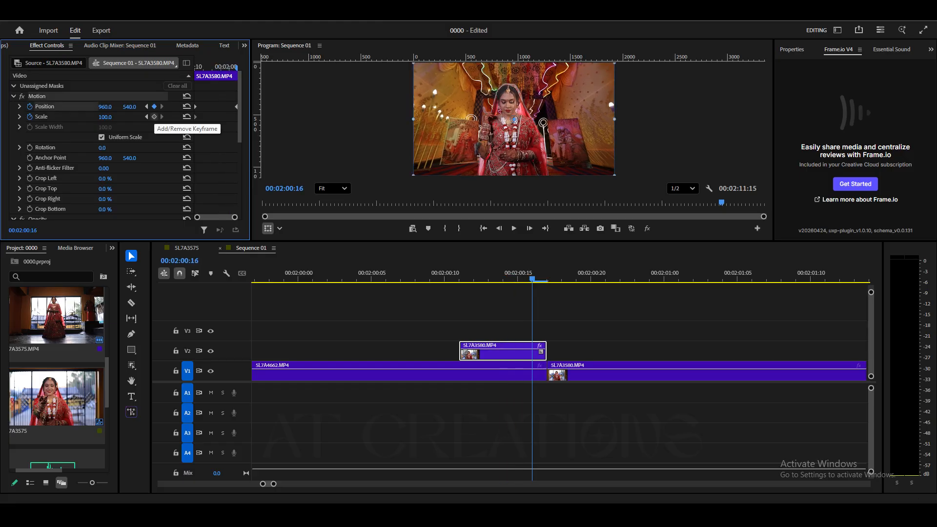
left_click(154, 117)
key("shift+Left")
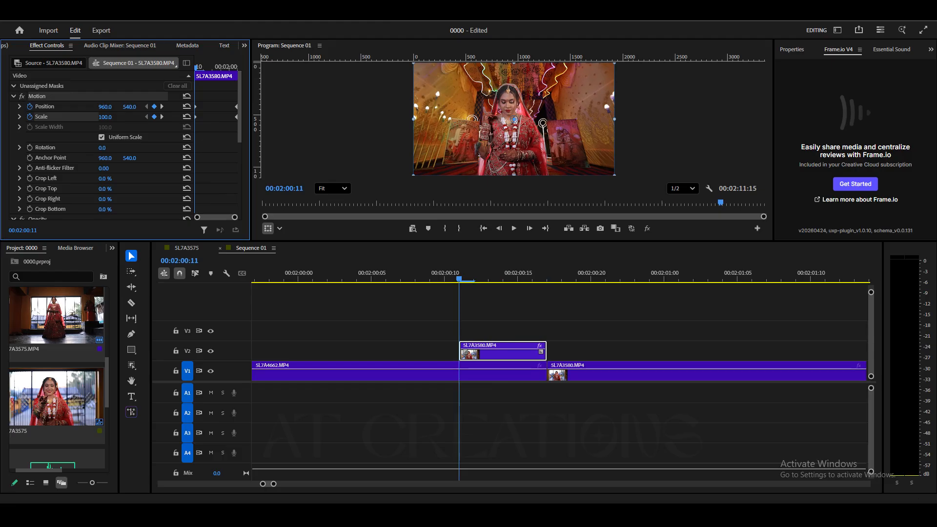
left_click_drag(106, 117, 250, 107)
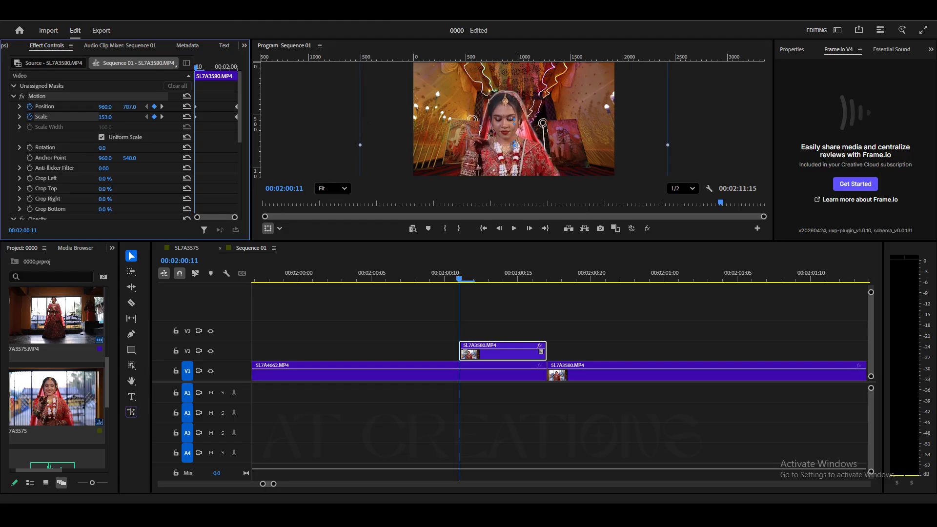
- Set the feather of the bride's object mask on the V2 clip to 3
mouse_move(475, 273)
left_mouse_down()
mouse_move(548, 274)
mouse_move(415, 273)
mouse_move(560, 273)
mouse_move(473, 274)
left_mouse_up()
scroll(122, 147, "down", 4)
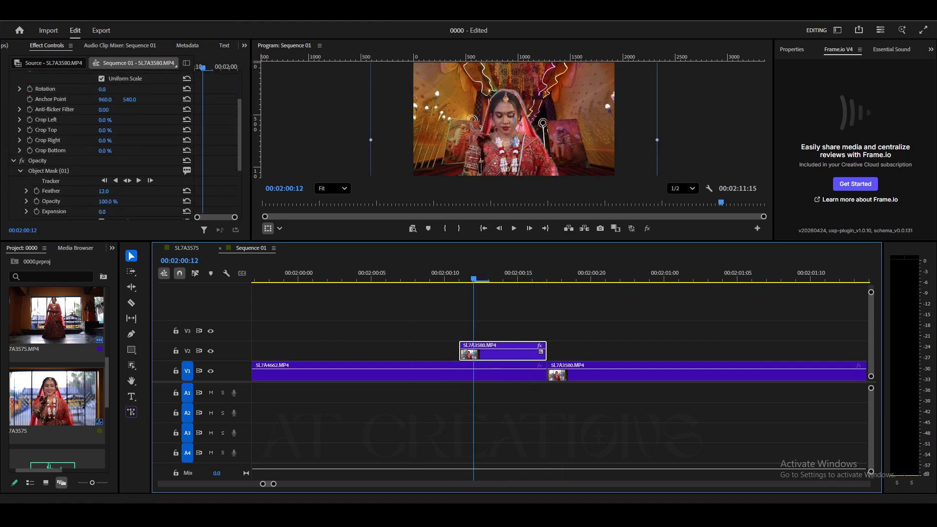
left_click_drag(103, 162, 99, 162)
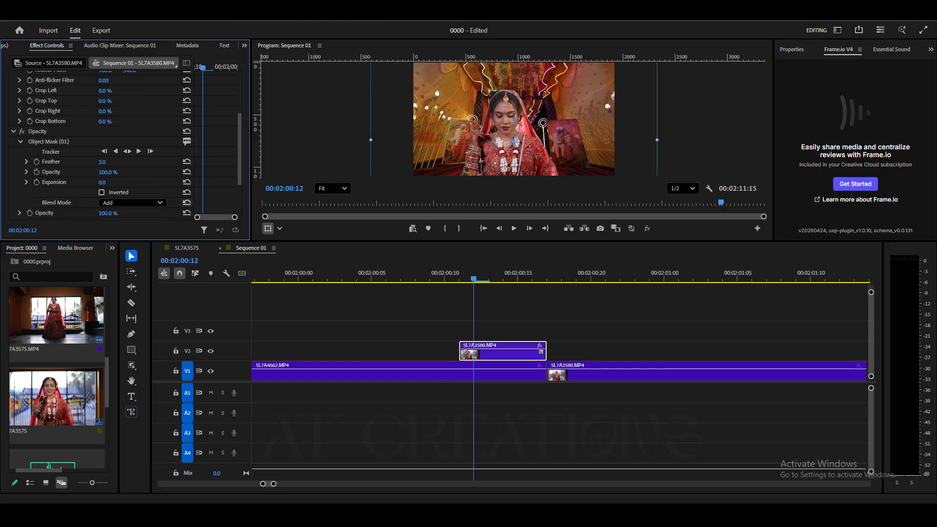
- Check the masked bride's mask edge and scaling motion frame by frame through the short V2 clip
left_click(422, 317)
key("Right")
key("Right")
key("Right")
key("Right")
key("Right")
key("Right")
key("Right")
key("Left")
key("Left")
key("Left")
key("Left")
key("Left")
key("Left")
key("Left")
key("Right")
key("Right")
key("Right")
key("Right")
key("Right")
- Play the transition a few times across the end of SL7A4662.MP4 into SL7A3580.MP4 to review its motion
left_click(401, 274)
key("space")
key("space")
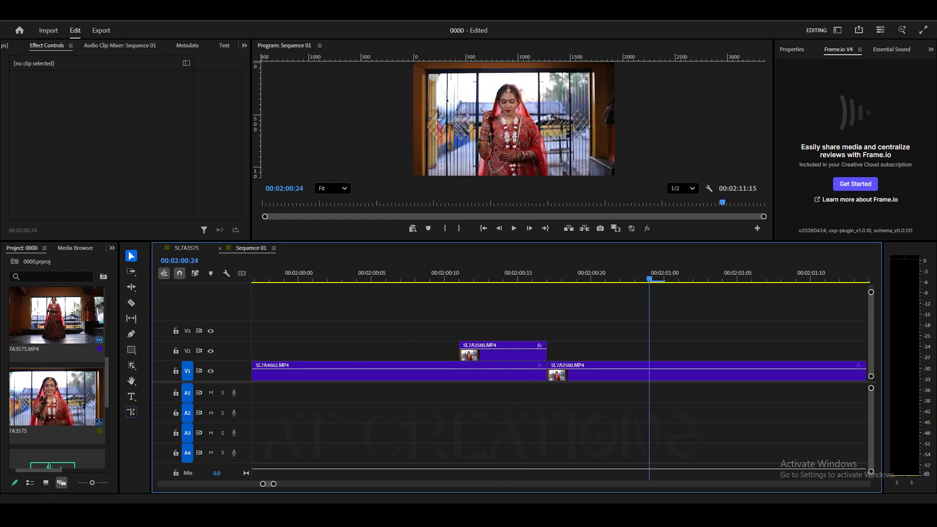
left_click(372, 274)
key("space")
key("space")
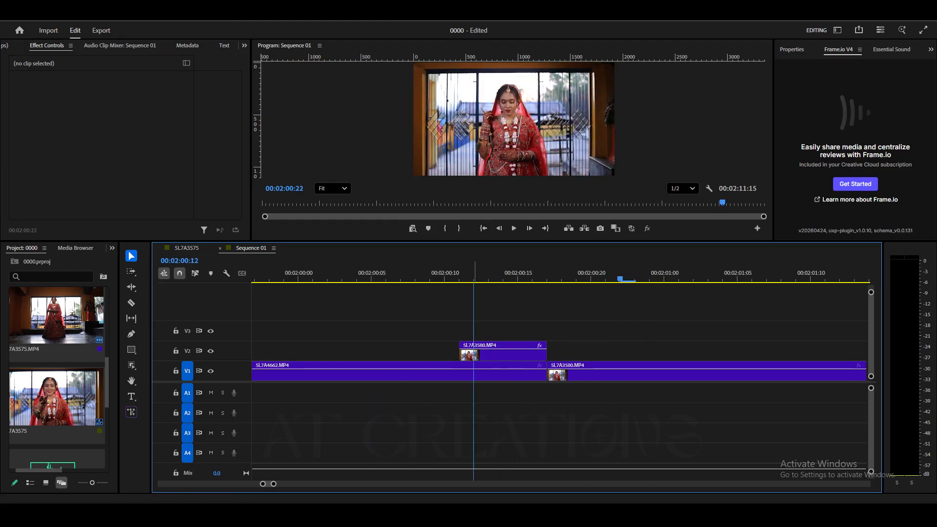
left_click(460, 274)
key("space")
key("space")
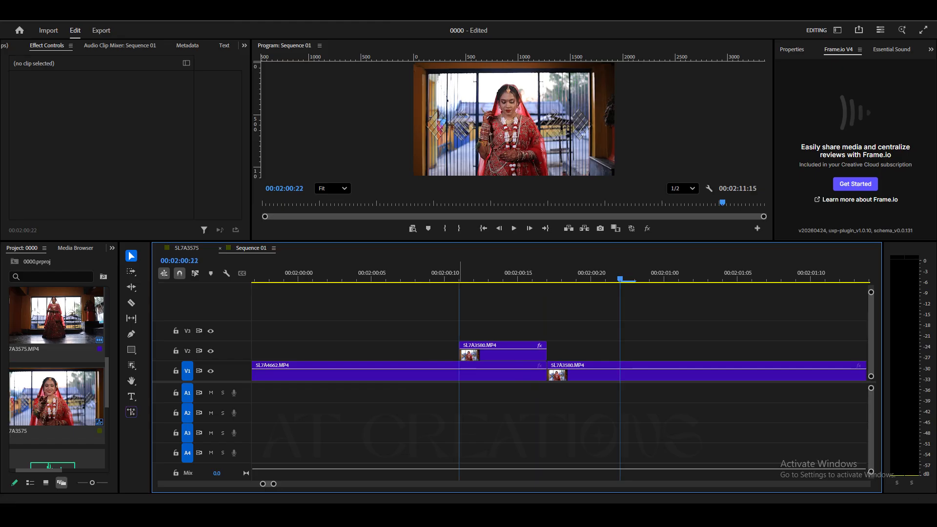
- Nest the short masked SL7A3580.MP4 clip on V2 under the default name
left_click(461, 274)
left_click(520, 353)
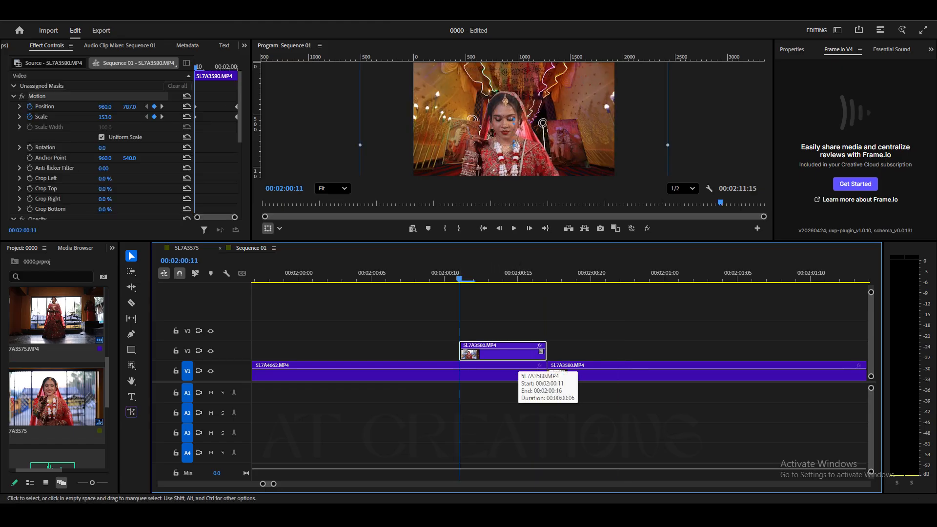
right_click(518, 372)
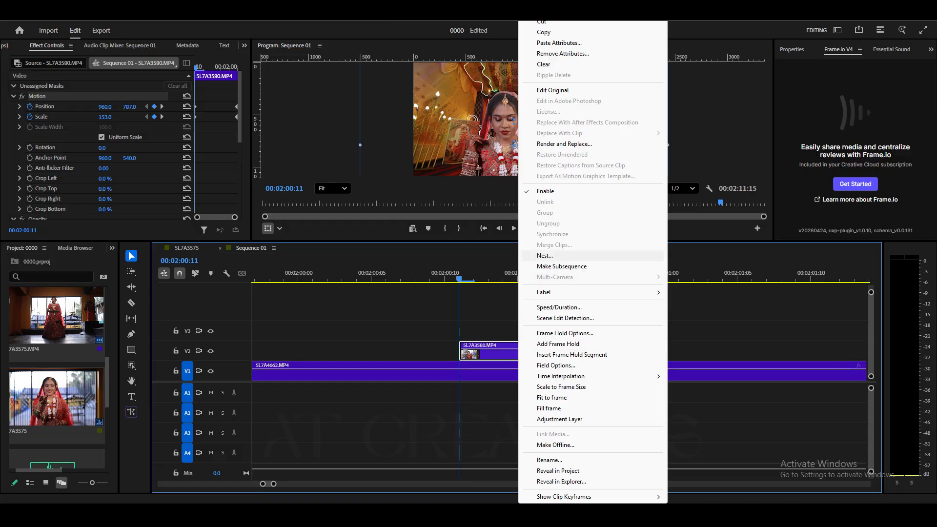
left_click(545, 256)
left_click(484, 266)
mouse_move(459, 278)
left_mouse_down()
mouse_move(532, 278)
mouse_move(459, 279)
left_mouse_up()
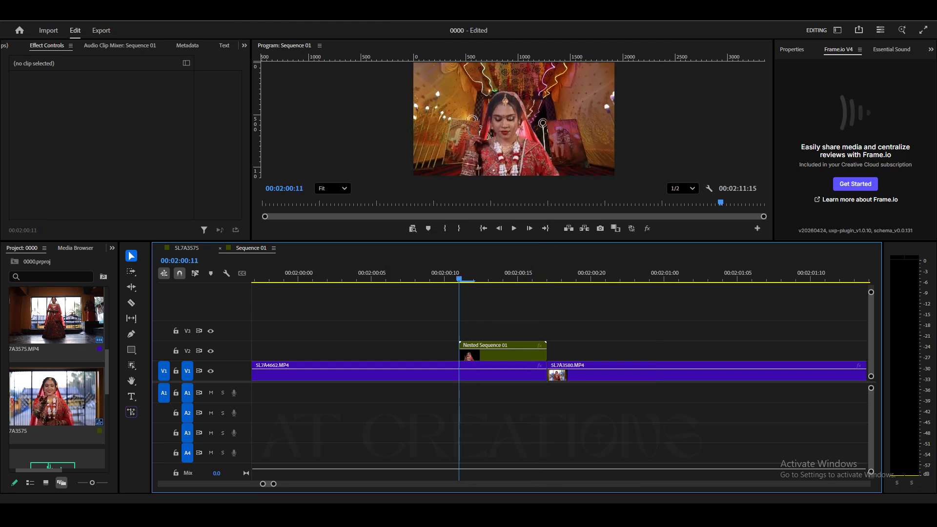
- Apply the Turbulent Displace effect to the nested V2 clip from the Effects workspace, and return to the Editing workspace
left_click(503, 352)
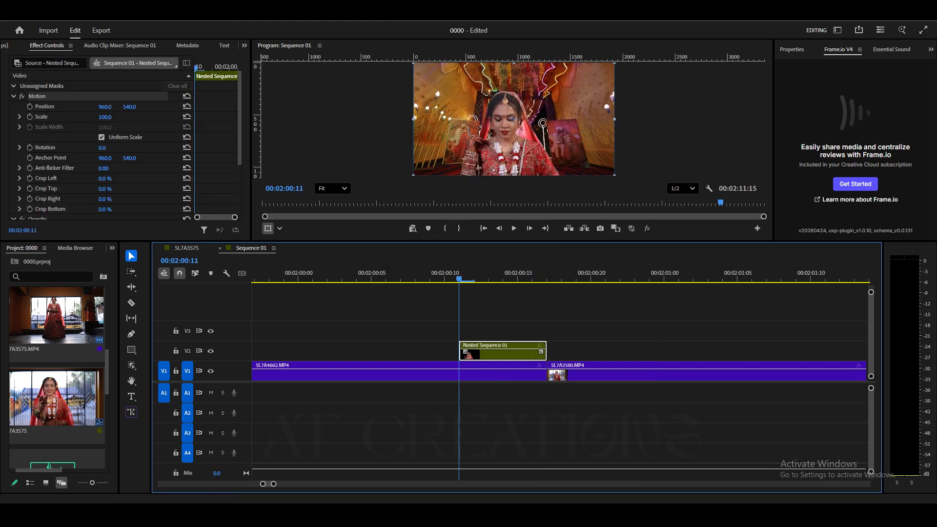
left_click(838, 31)
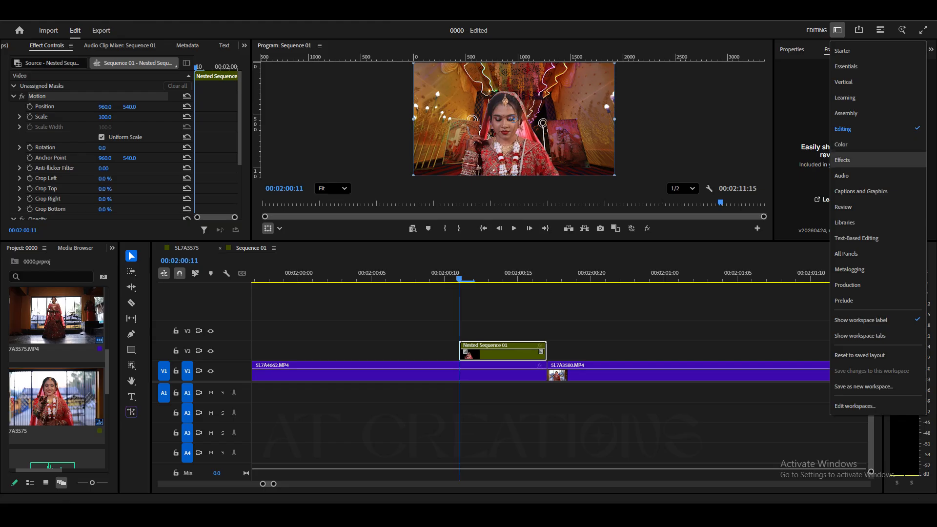
left_click(850, 160)
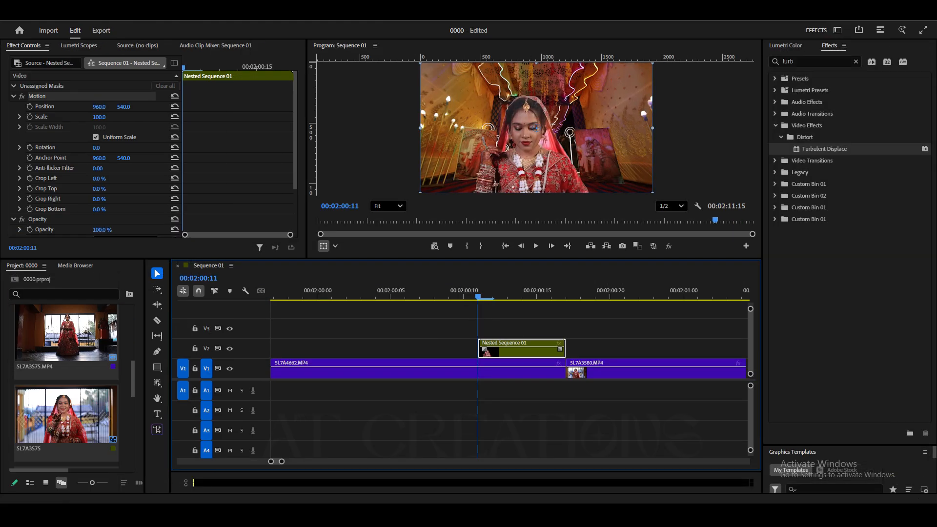
left_click_drag(797, 62, 782, 62)
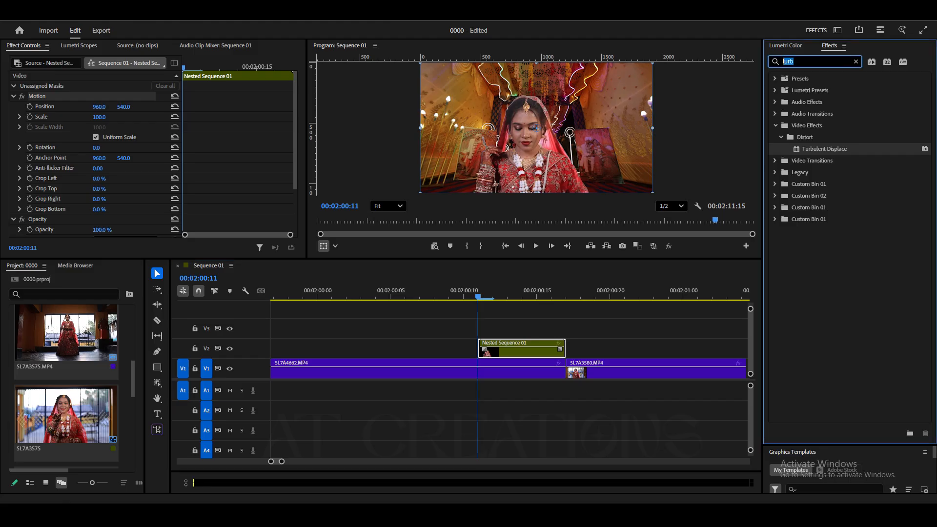
type("tur")
left_click_drag(824, 149, 656, 289)
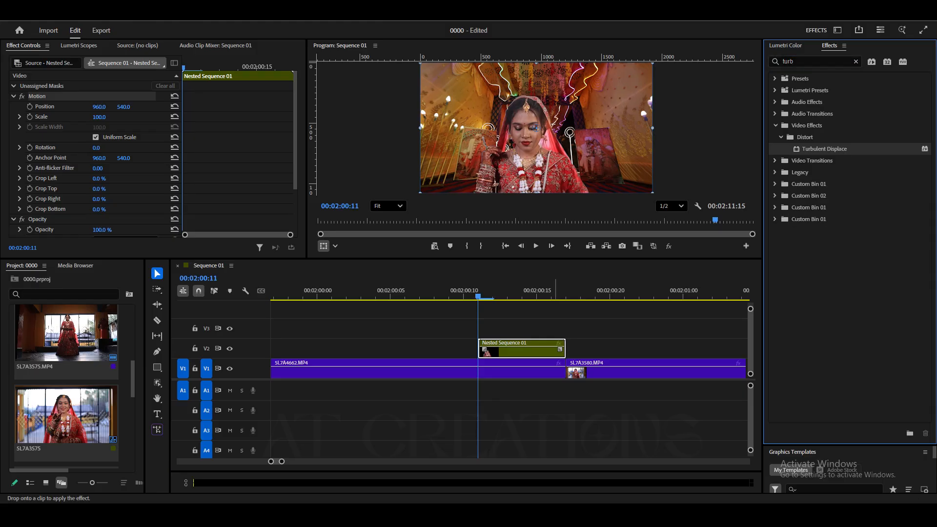
left_click_drag(555, 347, 556, 348)
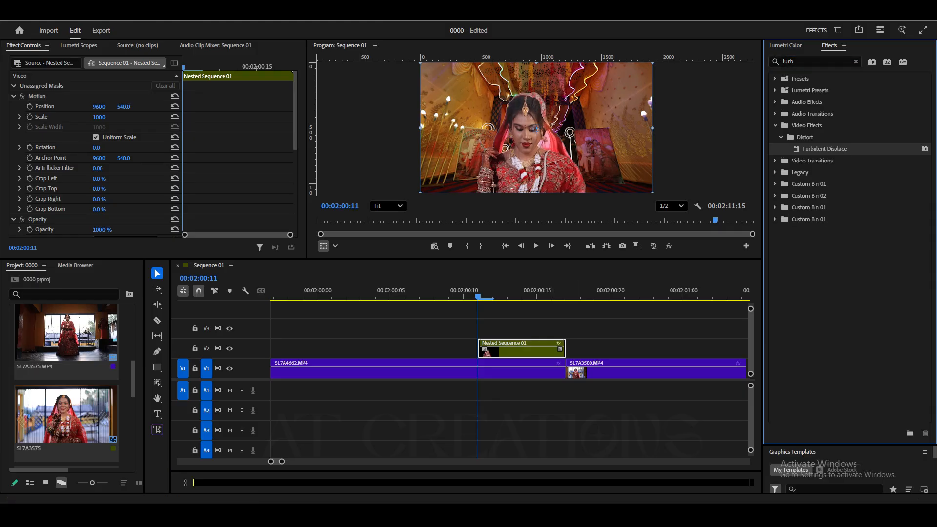
left_click(837, 30)
left_click(859, 128)
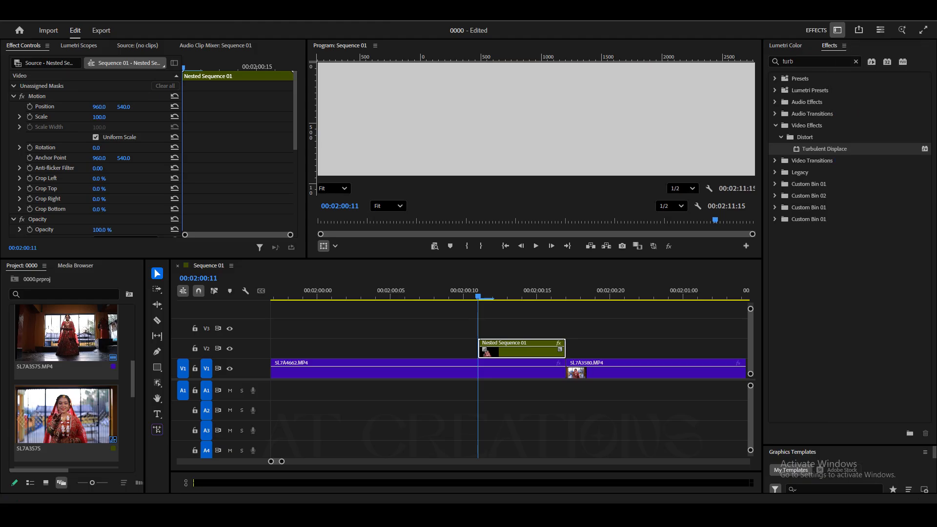
- Set the nested clip's Turbulent Displace Amount to 1820, Size to 533 and Complexity to 10
scroll(101, 146, "down", 8)
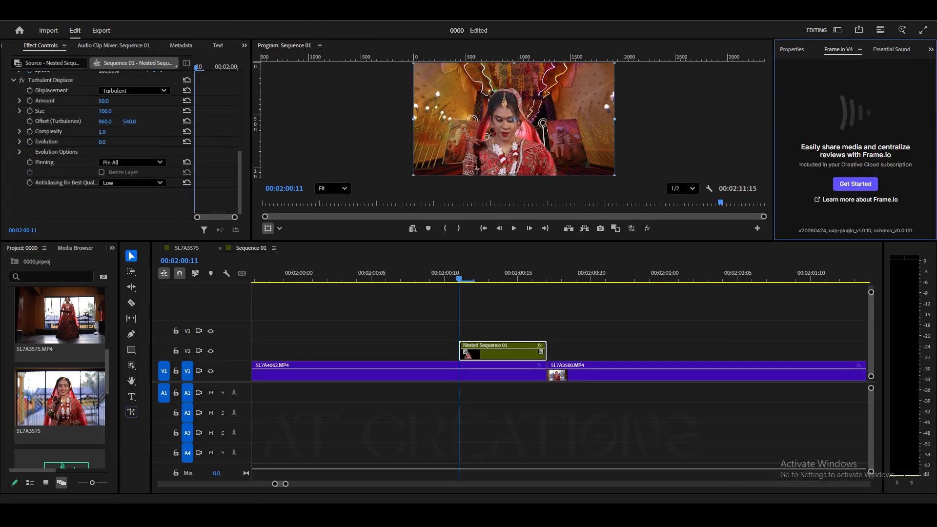
scroll(130, 143, "up", 1)
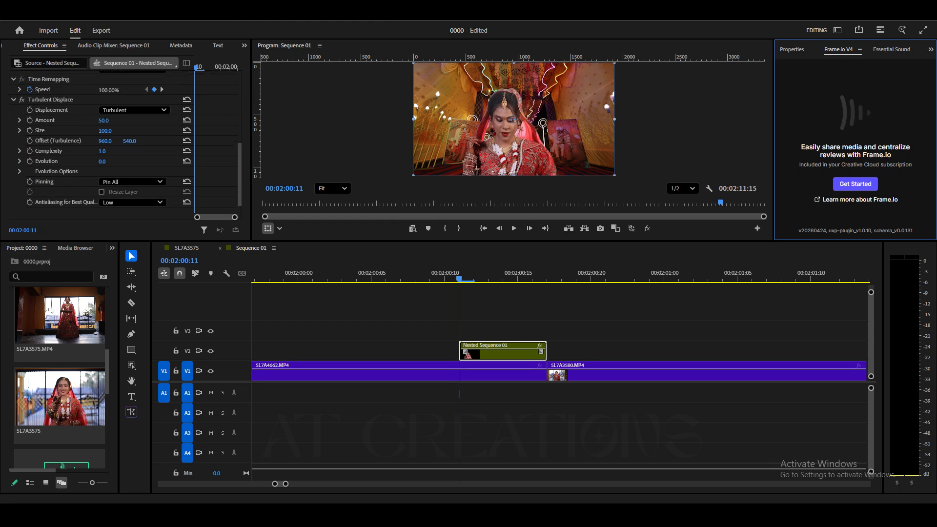
left_click(104, 121)
left_click_drag(117, 121, 936, 120)
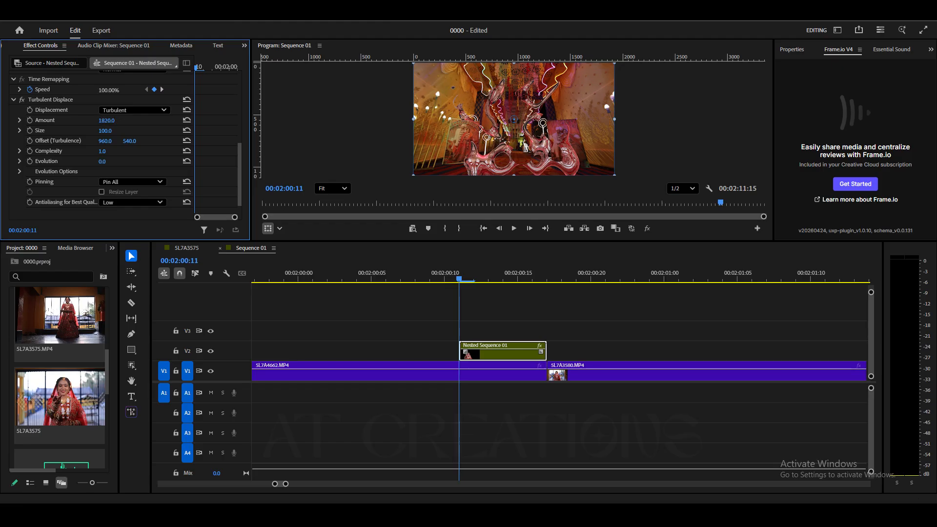
left_click_drag(105, 131, 316, 131)
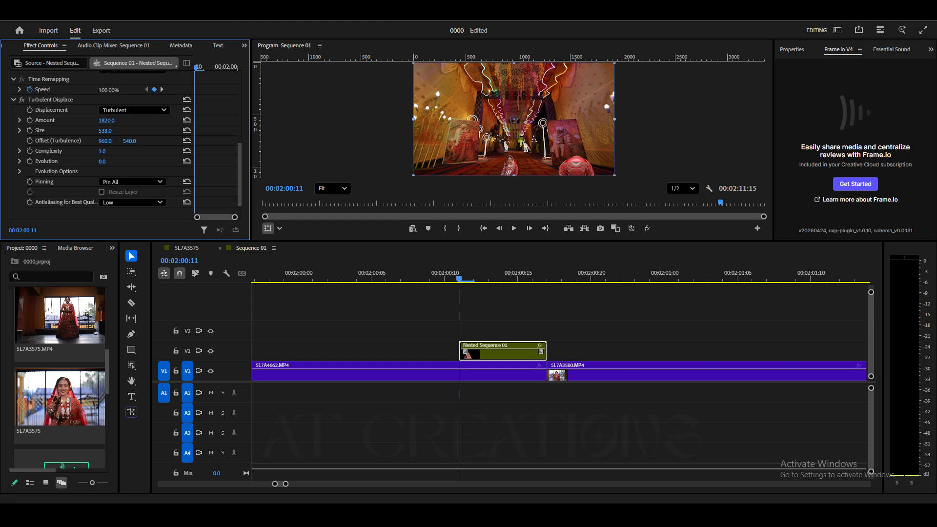
left_click_drag(102, 151, 137, 151)
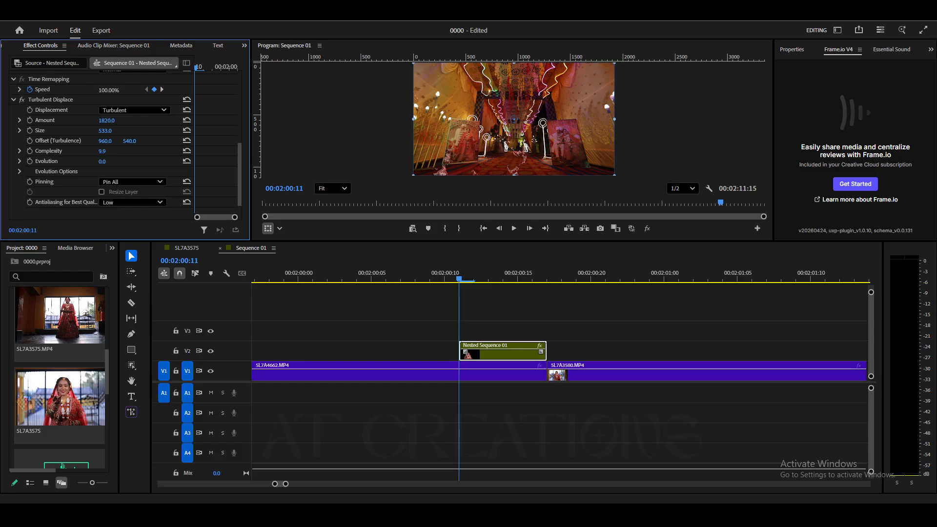
- Start keyframes for the Turbulent Displace Amount, Size and Complexity at 00:02:00:11
left_click_drag(484, 278, 459, 277)
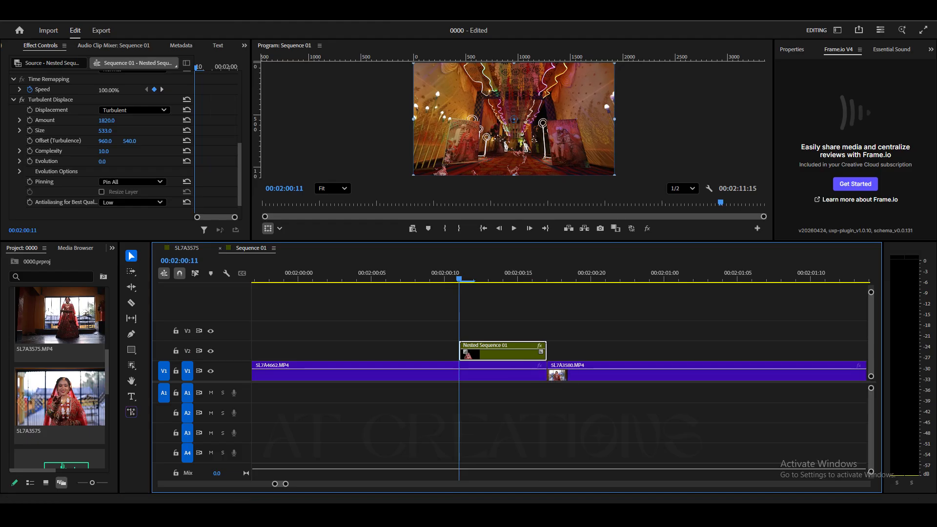
left_click(30, 120)
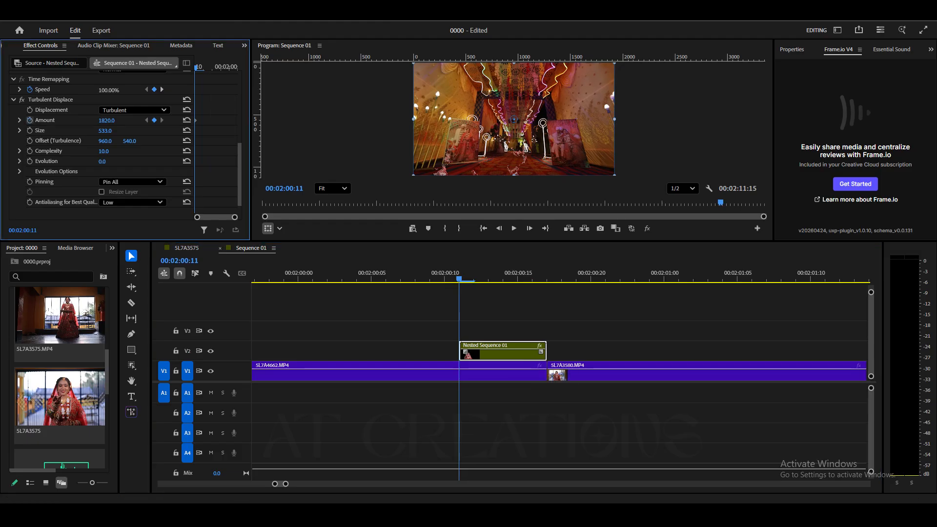
left_click(30, 130)
- At 00:02:00:16, reset the Turbulent Displace Amount to 50, Size to 100 and Complexity to 1
key("Right")
key("Right")
key("Right")
key("Right")
key("Right")
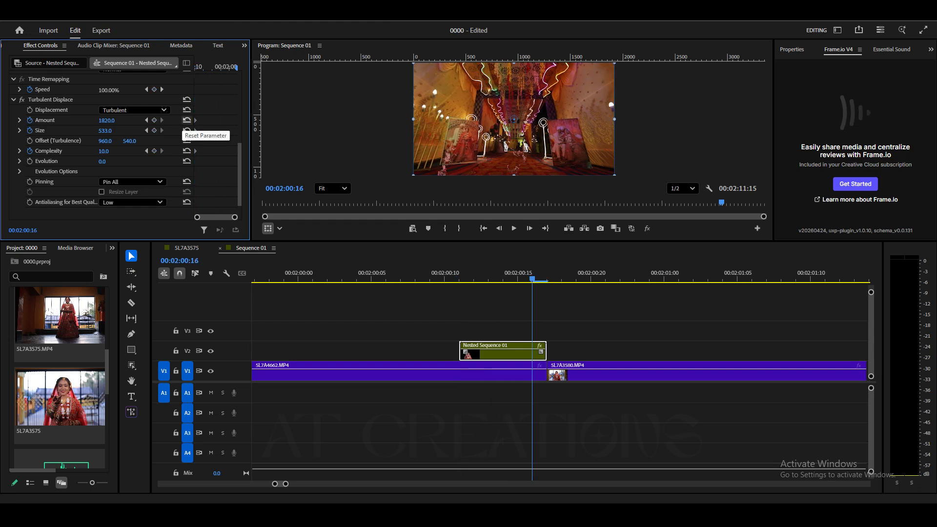
left_click(187, 119)
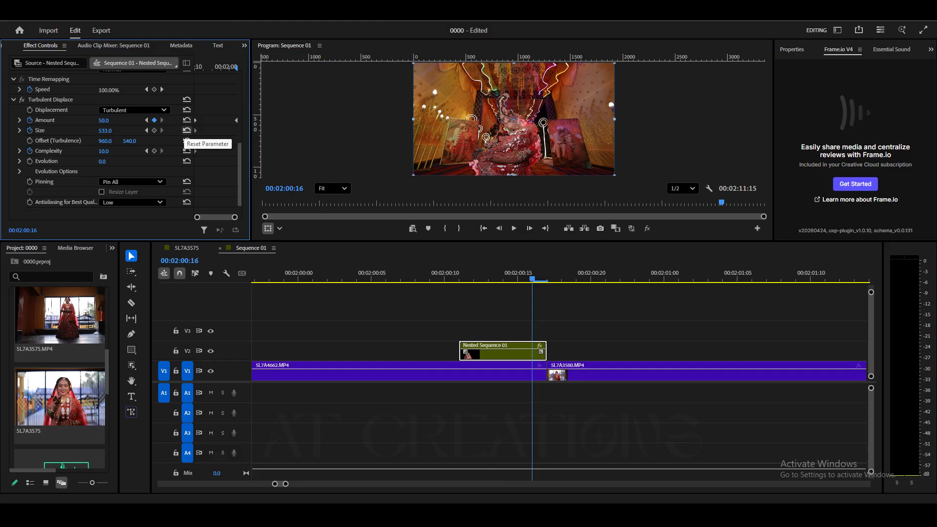
left_click(187, 129)
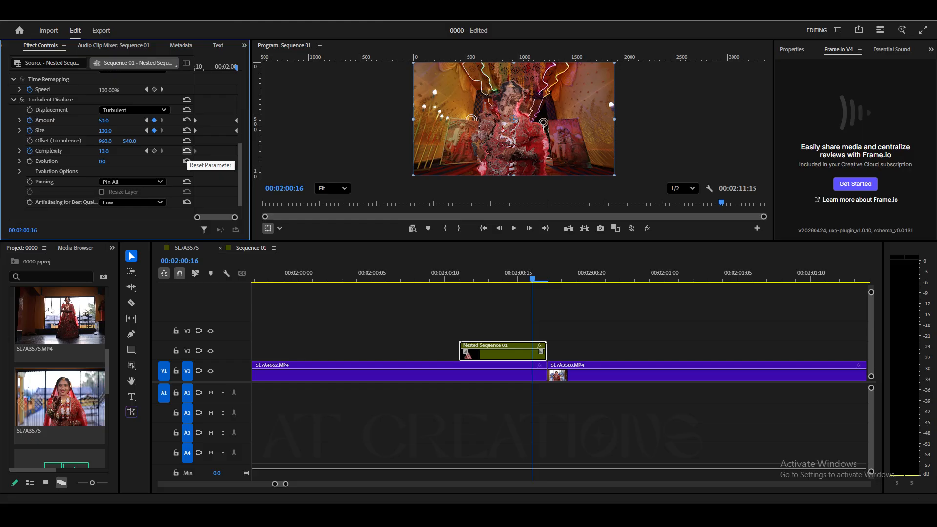
left_click(187, 151)
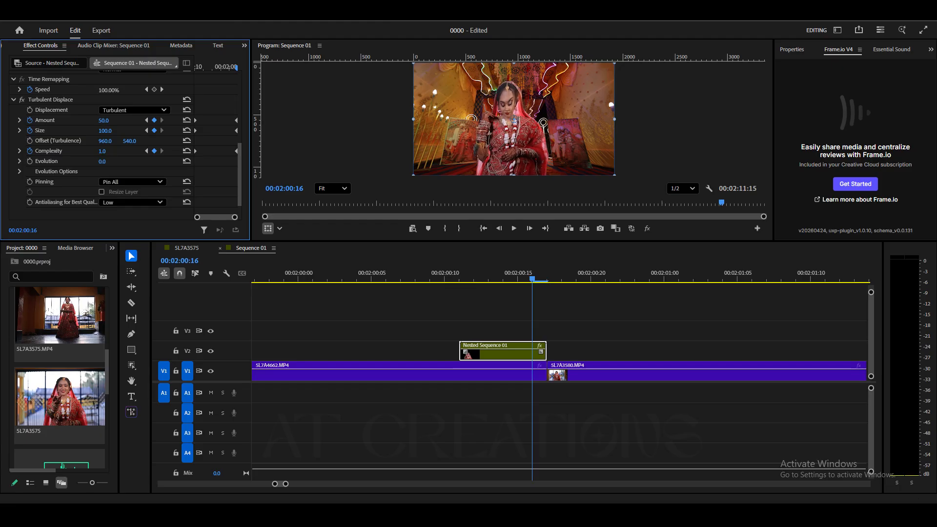
- Set the Turbulent Displace Amount keyframe at 00:02:00:11 to 1210
left_click_drag(533, 278, 489, 278)
left_click_drag(461, 353, 453, 353)
left_click_drag(475, 278, 489, 278)
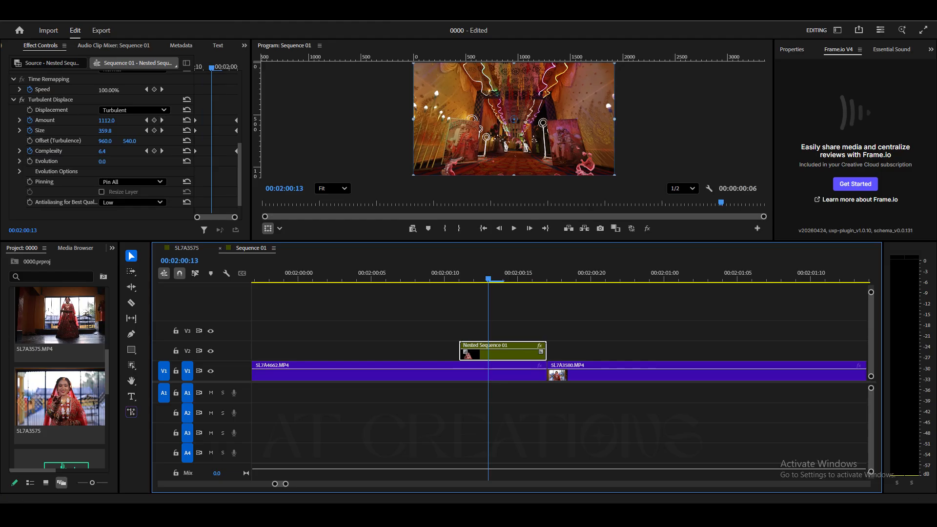
left_click(459, 278)
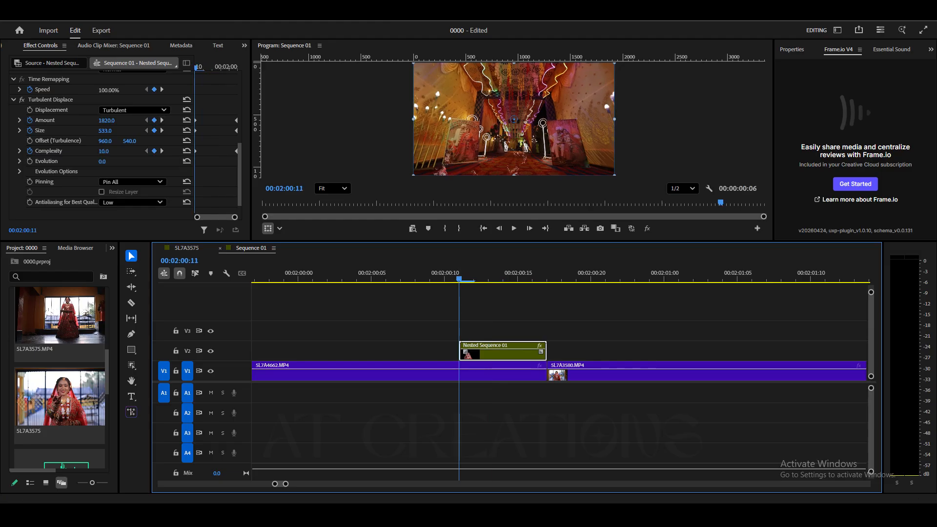
left_click_drag(109, 121, 108, 121)
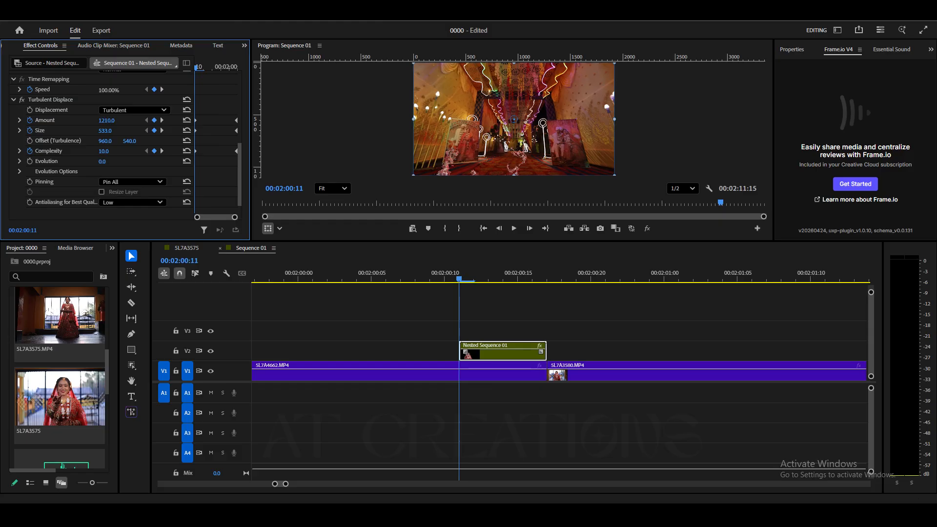
- Play and step through the nested V2 clip to examine the turbulent displacement animation
key("space")
key("space")
left_click_drag(460, 279, 474, 279)
key("Right")
key("Right")
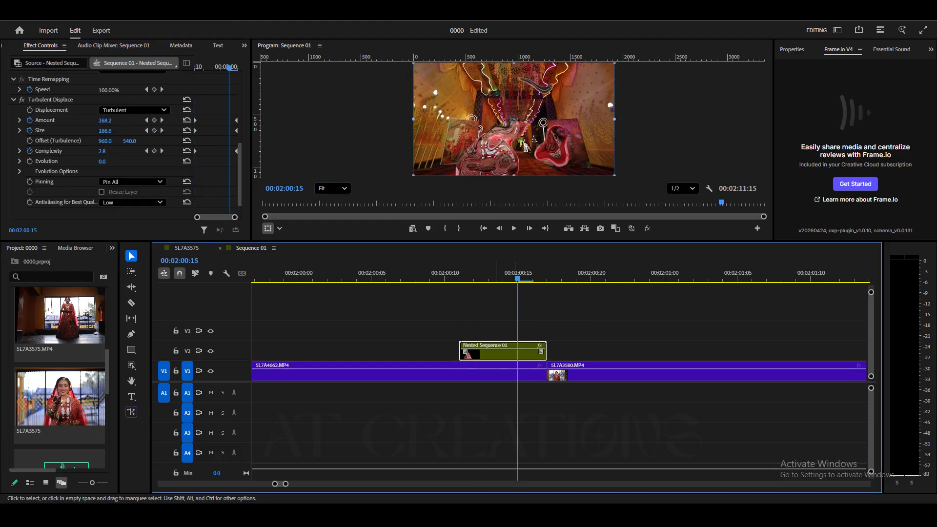
- Reduce the Turbulent Displace Size keyframe at 00:02:00:11 to 52, previewing the distortion between adjustments
key("Left")
key("Left")
key("Left")
left_click_drag(105, 130, 162, 130)
left_click_drag(482, 273, 459, 274)
left_click_drag(105, 131, 83, 131)
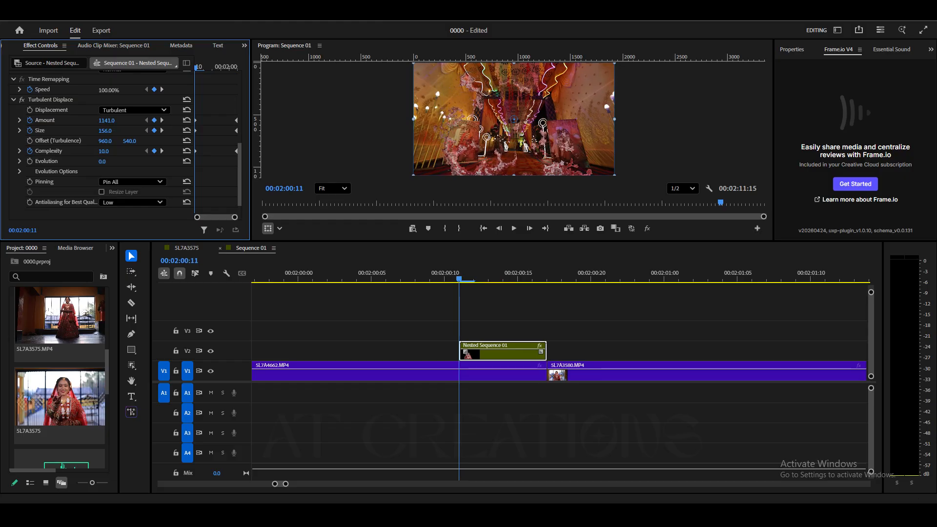
key("space")
key("space")
left_click(461, 273)
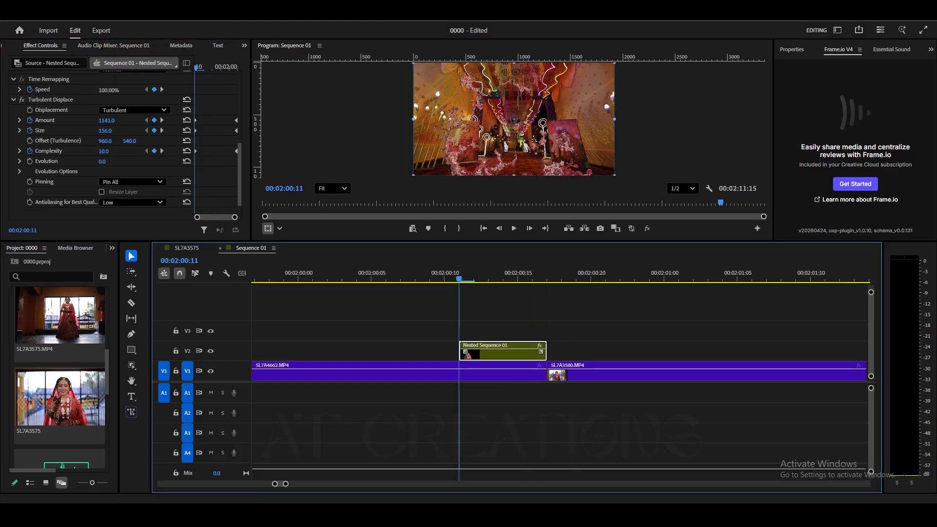
left_click_drag(105, 131, 90, 131)
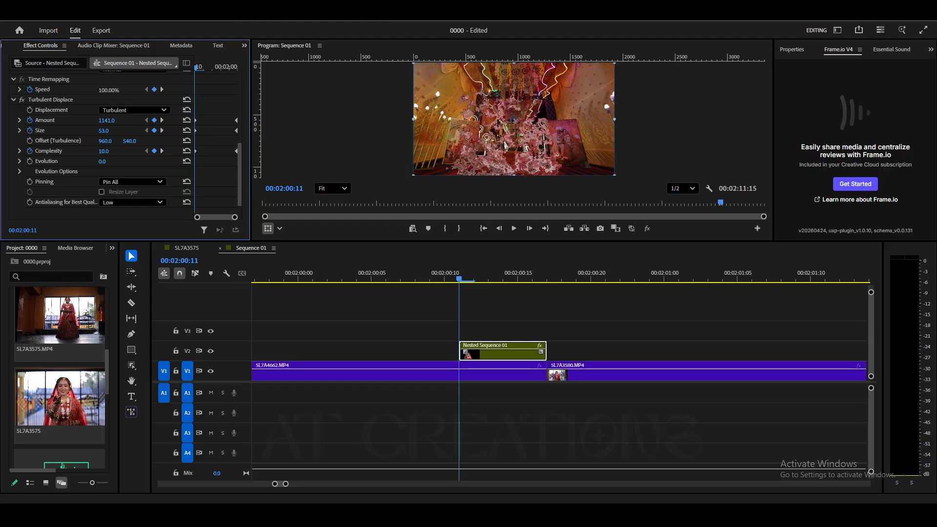
- Play and step through the nested V2 clip to examine the distortion with the smaller Size
key("space")
key("space")
left_click_drag(469, 274, 489, 275)
key("Right")
key("Right")
key("Right")
key("Right")
key("Left")
key("Left")
key("Left")
key("Left")
key("Left")
key("Left")
key("Left")
key("Left")
key("Left")
key("Left")
key("space")
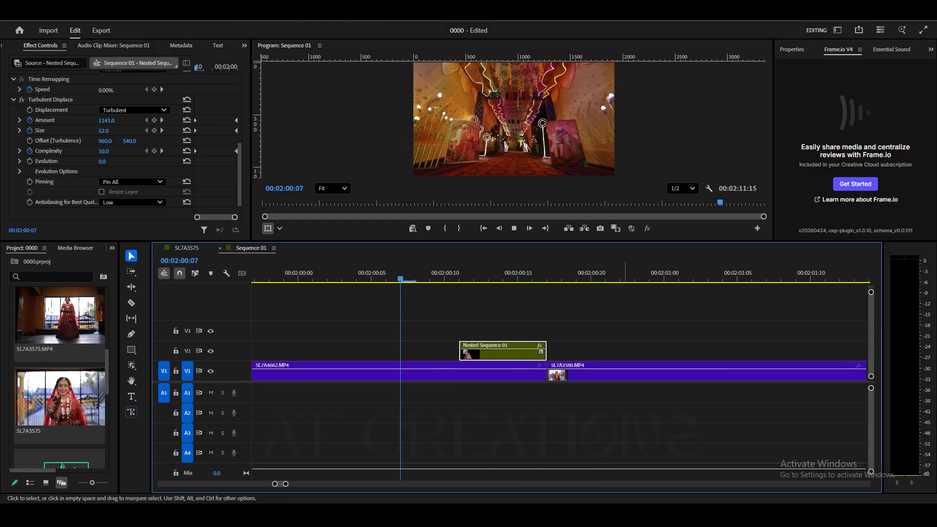
key("space")
key("shift+Left")
key("shift+Left")
key("shift+Left")
key("space")
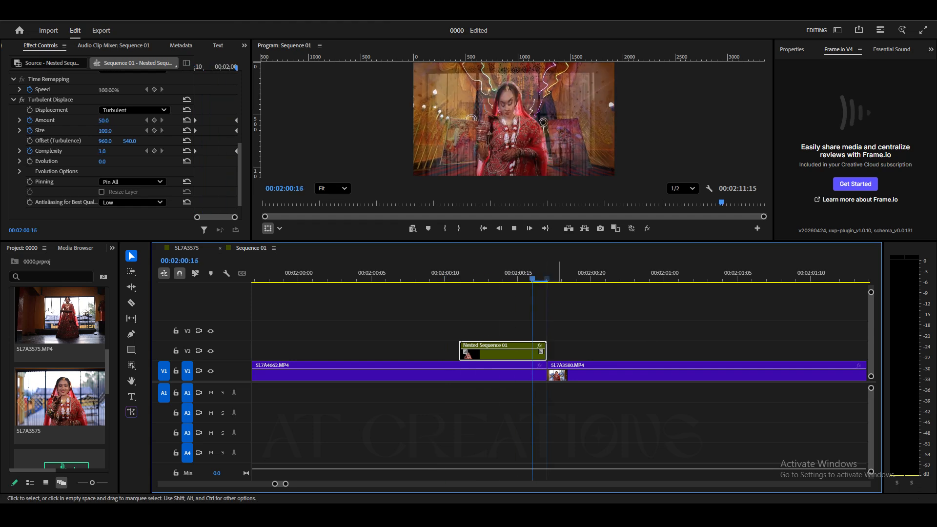
key("space")
left_click_drag(471, 272, 432, 273)
key("space")
key("space")
- Play the sequence across both V1 clips and save the project
key("minus")
key("minus")
key("minus")
left_click(441, 272)
key("space")
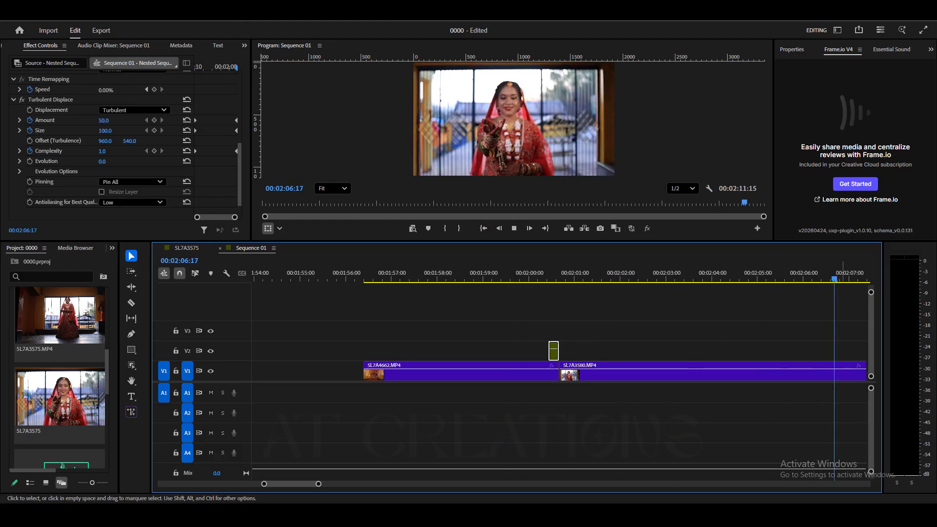
key("minus")
key("minus")
key("minus")
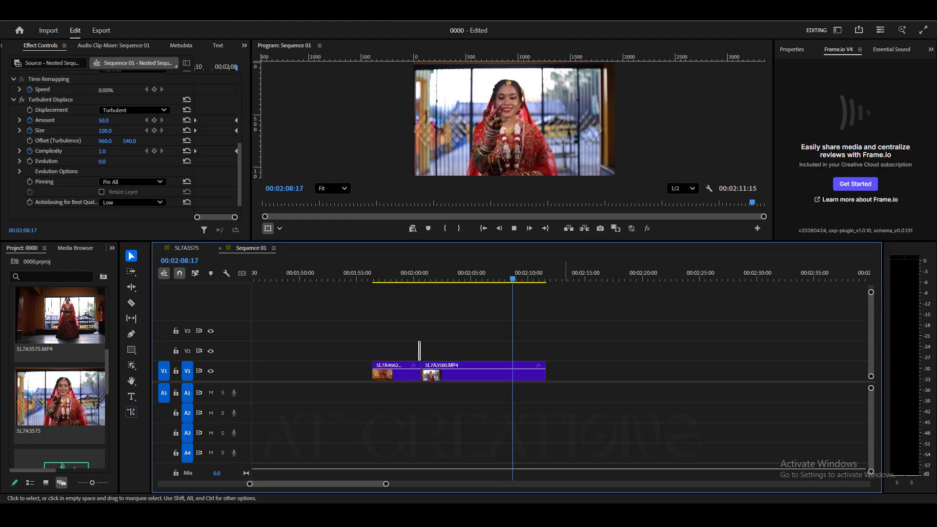
key("space")
key("ctrl+s")
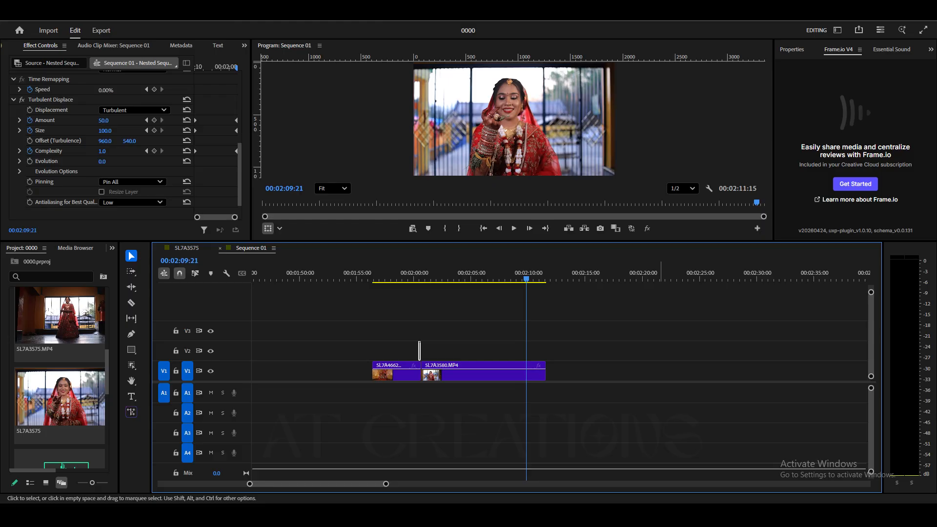
- Replay the transition and inspect where the nested V2 clip meets the cut at 00:02:00:17
left_click(441, 312)
mouse_move(426, 275)
left_mouse_down()
mouse_move(418, 274)
mouse_move(543, 275)
mouse_move(416, 274)
left_mouse_up()
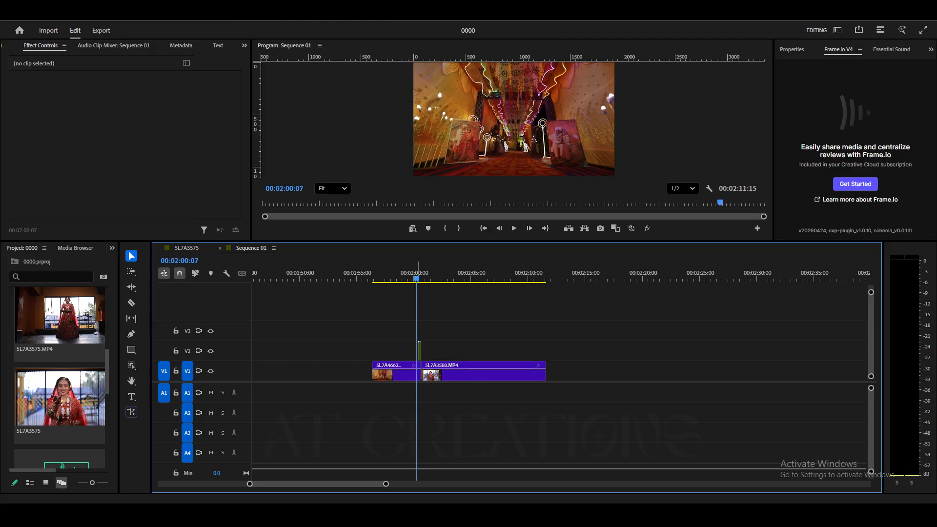
key("space")
left_click_drag(422, 274, 419, 274)
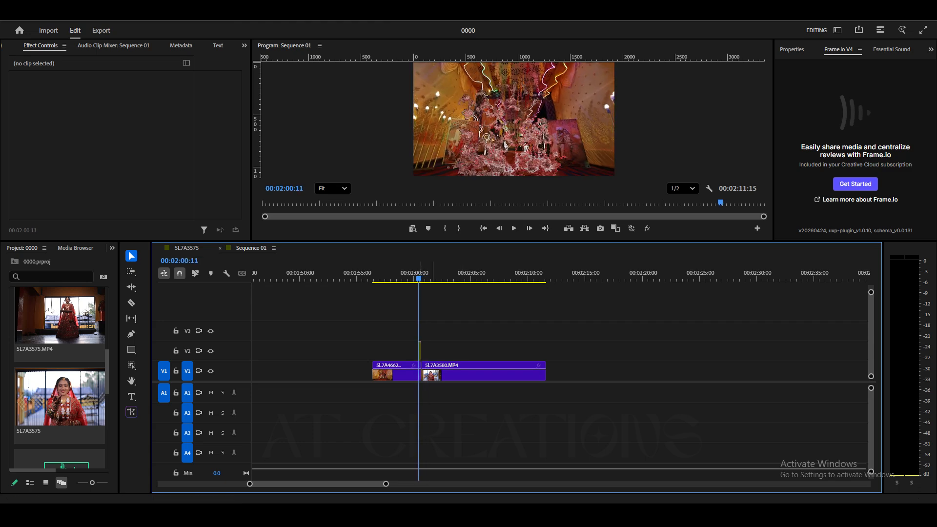
key("=")
key("=")
key("=")
key("=")
key("Right")
left_click_drag(569, 274, 605, 274)
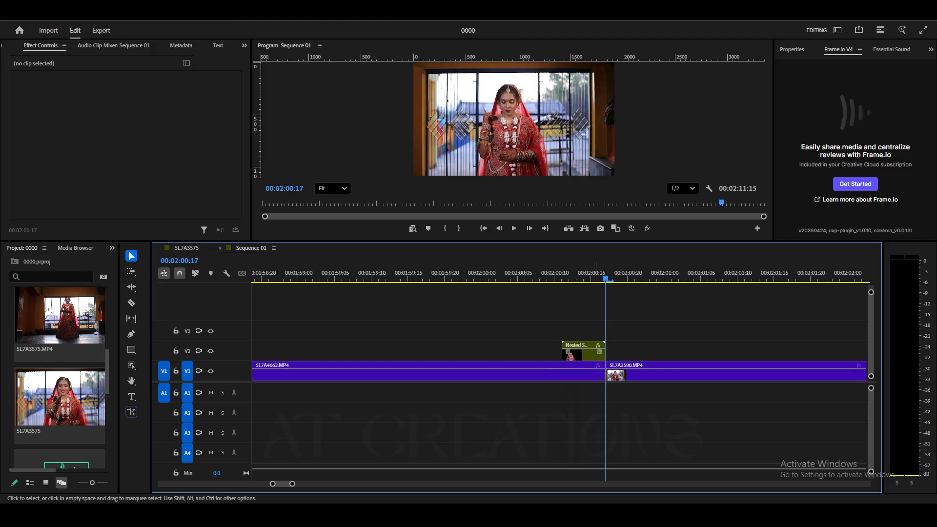
- Slow the nested V2 clip to about nine frames with Speed/Duration and move it to end at the cut to SL7A3580.MP4
left_click(594, 353)
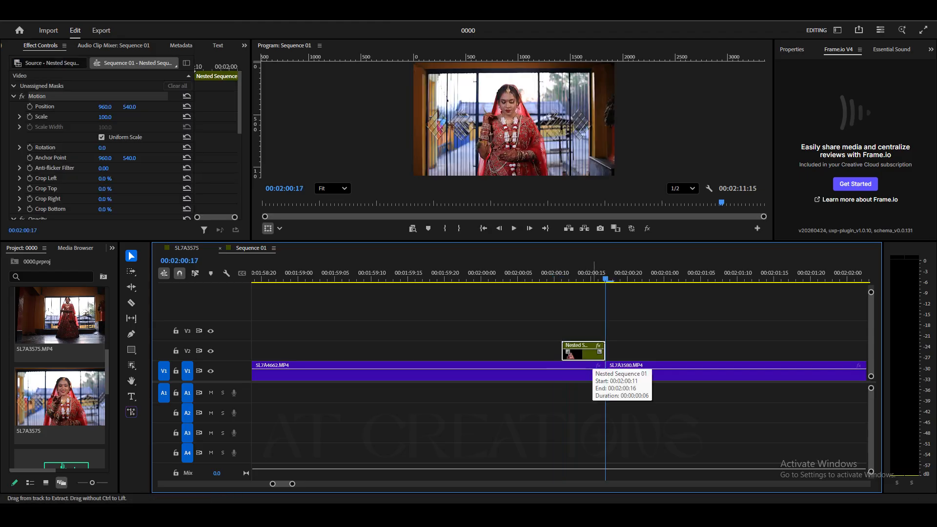
key("ctrl+r")
key("Return")
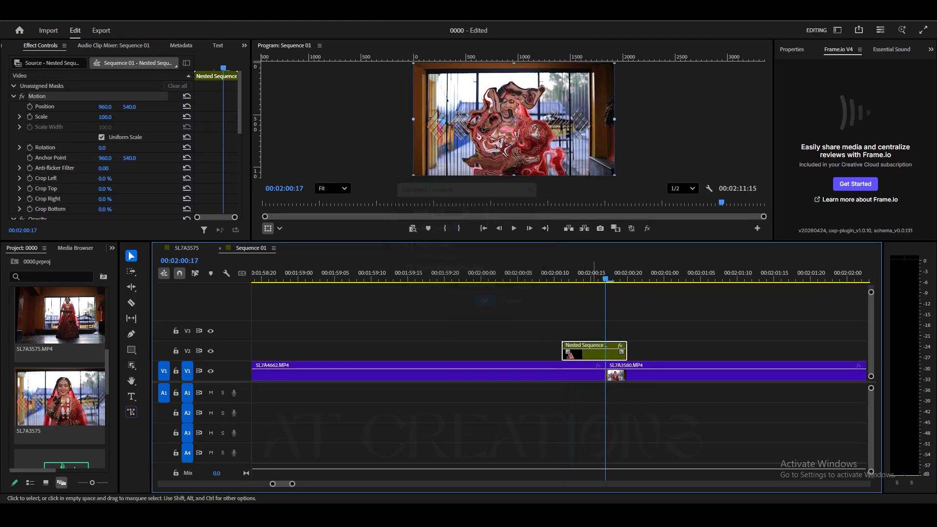
left_click_drag(568, 274, 540, 274)
key("space")
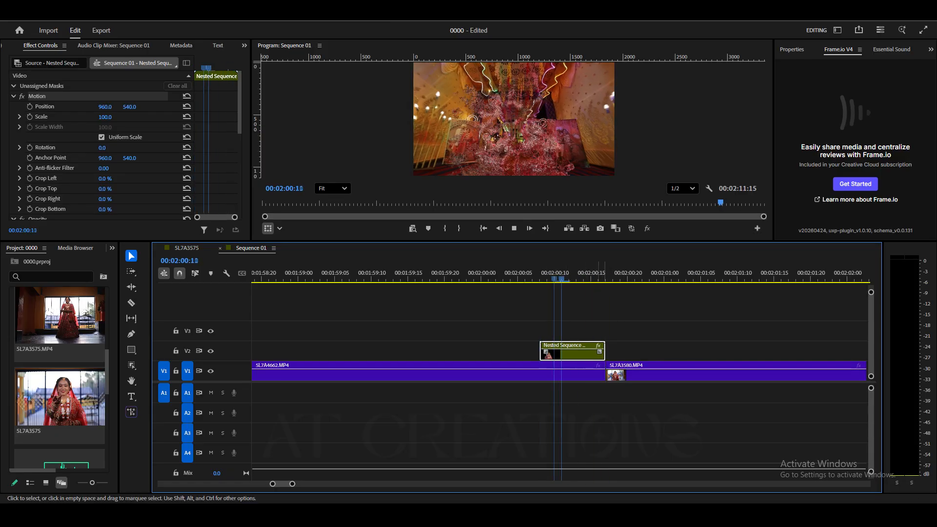
key("space")
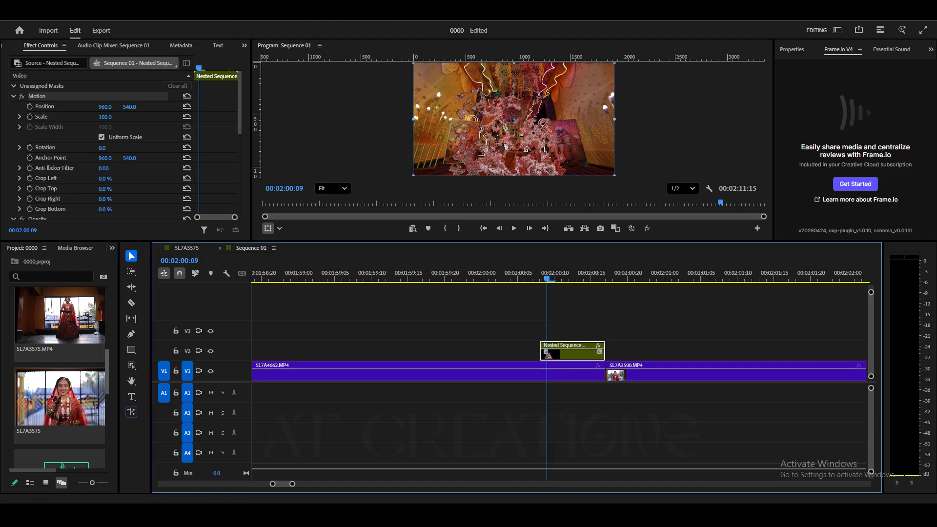
- Import audio file 8 from the Sound Effect folder into the project
scroll(59, 378, "down", 5)
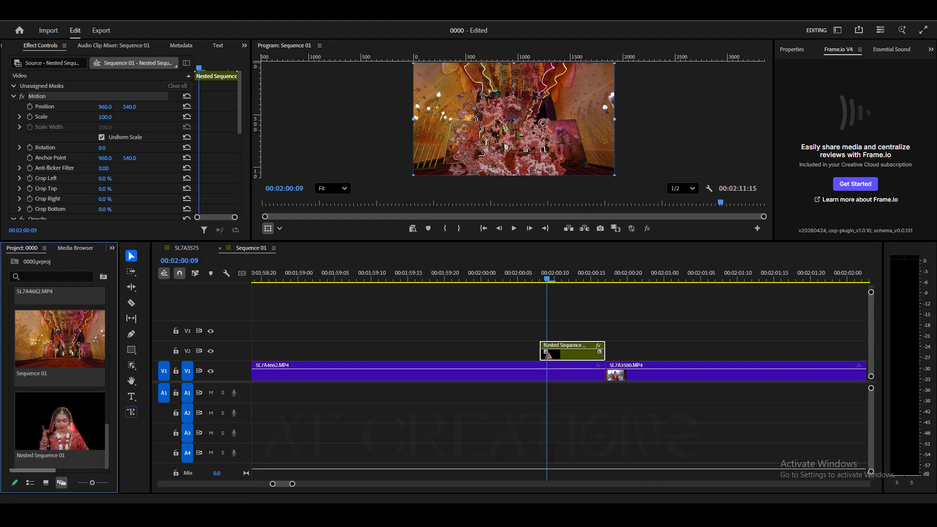
left_click_drag(37, 470, 87, 471)
double_click(63, 380)
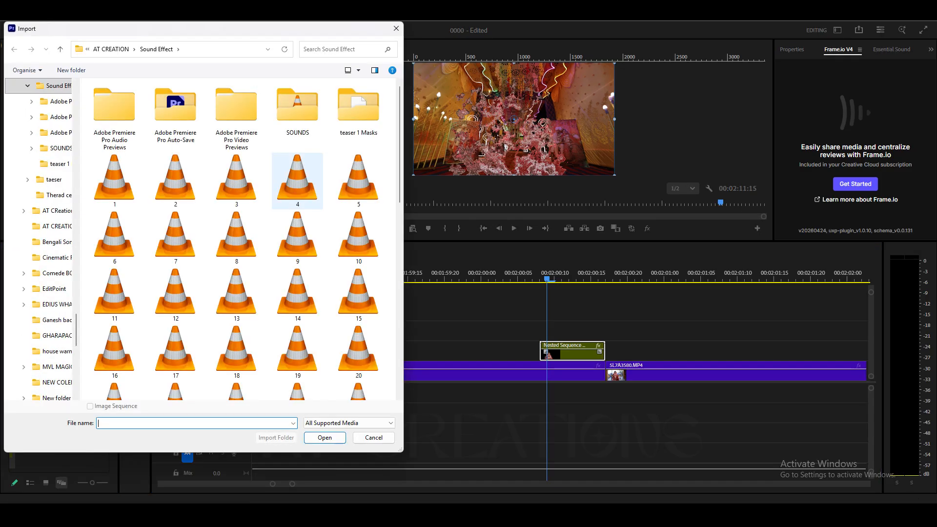
double_click(236, 238)
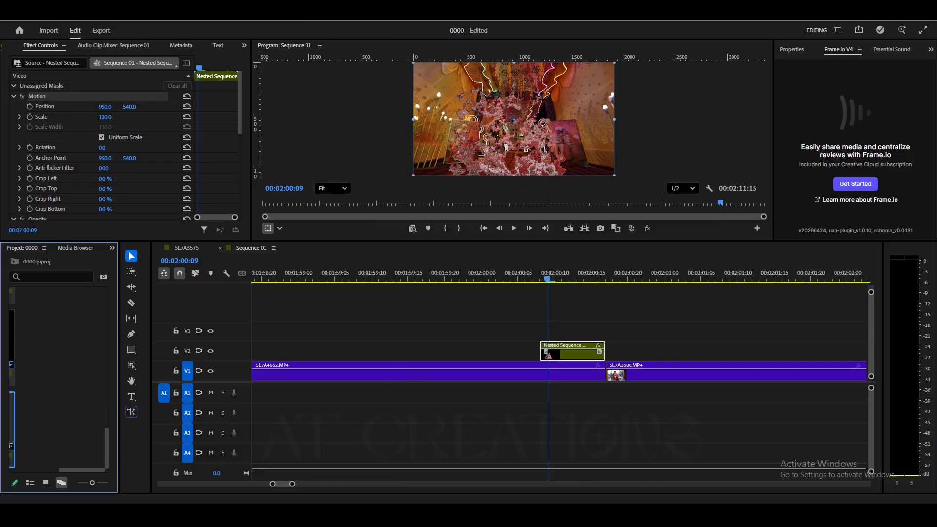
- Place the imported sound effect on A2 under the nested V2 clip and trim both of its ends to match that clip
left_click_drag(82, 471, 66, 470)
left_click_drag(29, 425, 526, 413)
left_click_drag(725, 413, 605, 414)
left_click_drag(527, 413, 542, 413)
- Play the transition repeatedly to check the sound effect against the nested clip and the surrounding footage
left_click(519, 274)
key("space")
key("space")
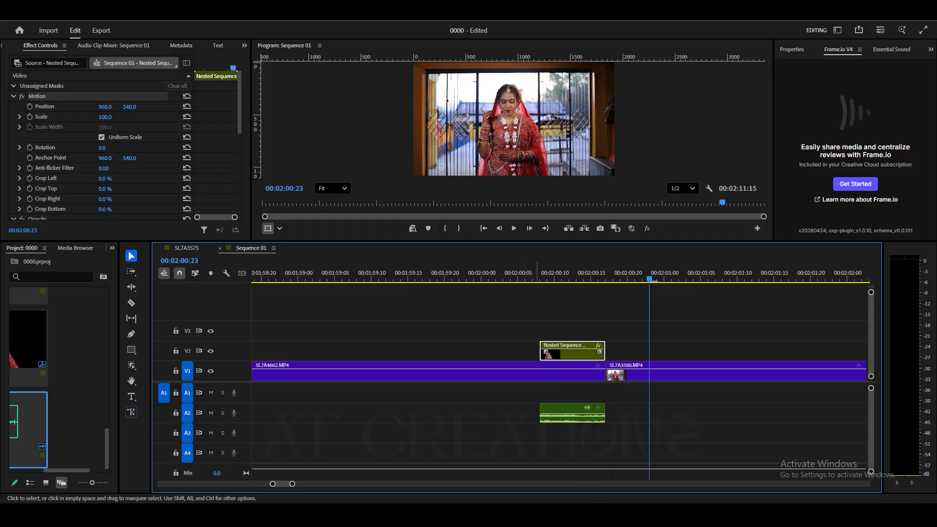
left_click(386, 274)
key("space")
key("space")
left_click(496, 274)
key("space")
key("space")
key("minus")
key("minus")
key("minus")
key("minus")
left_click(550, 275)
key("space")
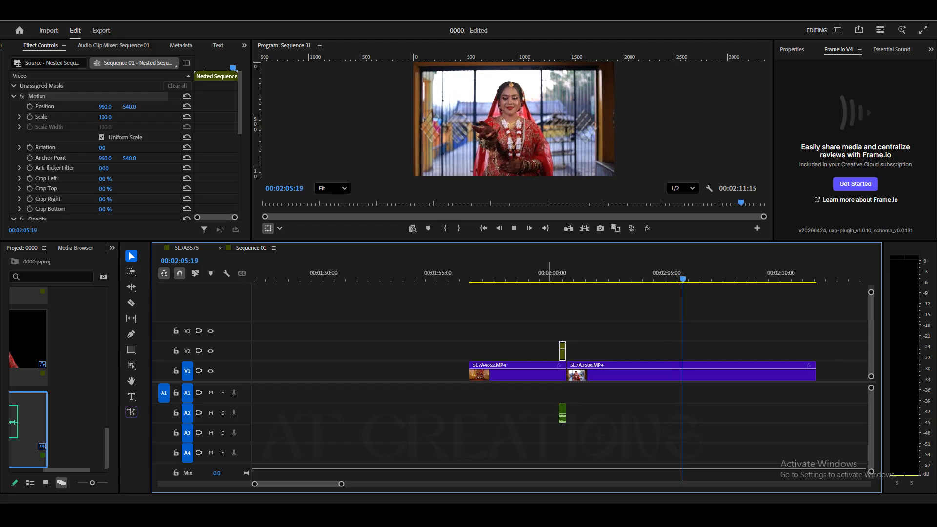
key("space")
key("space")
- Set the nested clip's Turbulent Displace Size keyframe at 00:02:00:08 to 21
key("equal")
key("equal")
key("equal")
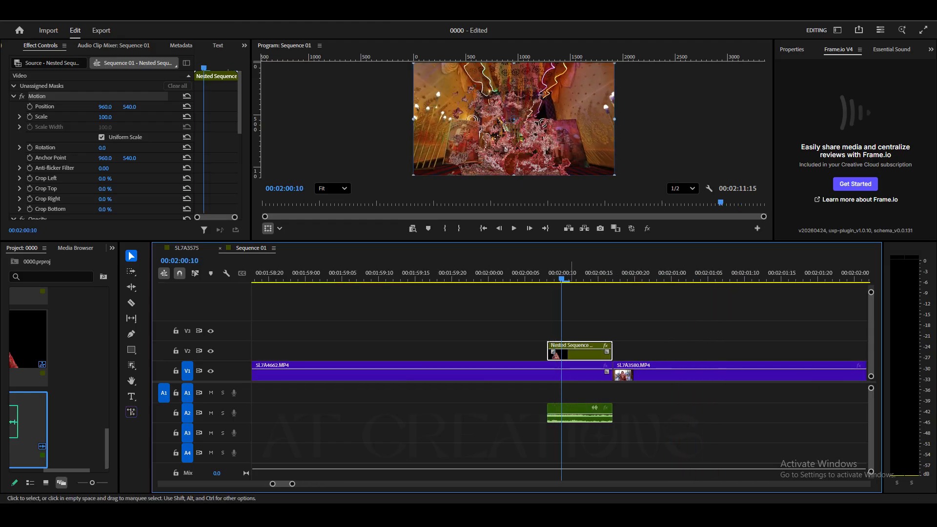
scroll(129, 145, "down", 8)
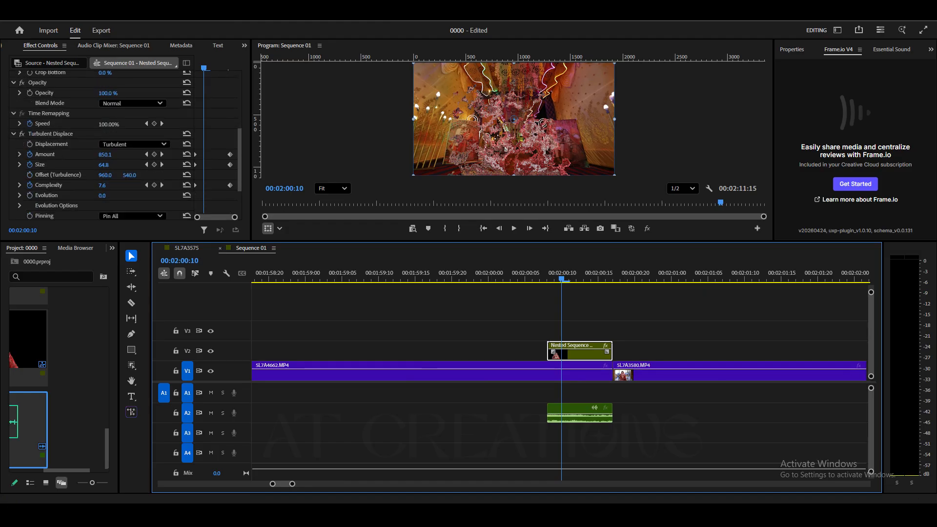
left_click(146, 135)
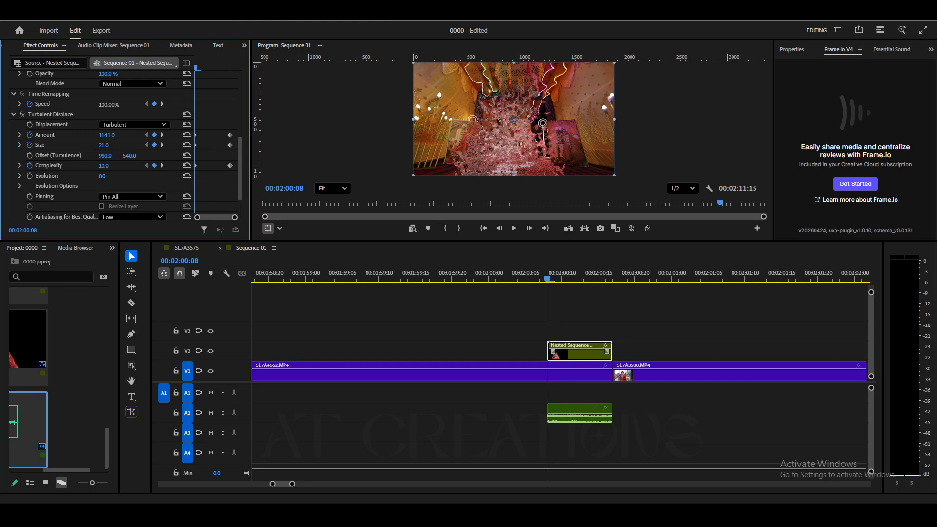
- Preview the nested clip's distortion and set its Turbulent Displace Complexity keyframe at 00:02:00:08 to 6.6
key("space")
key("space")
left_click(562, 275)
key("Right")
key("Right")
key("Up")
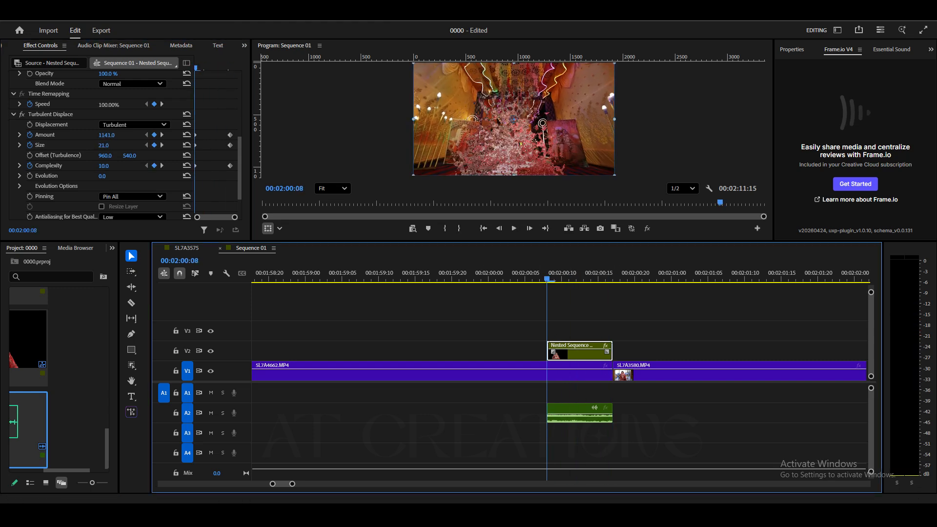
left_click(106, 135)
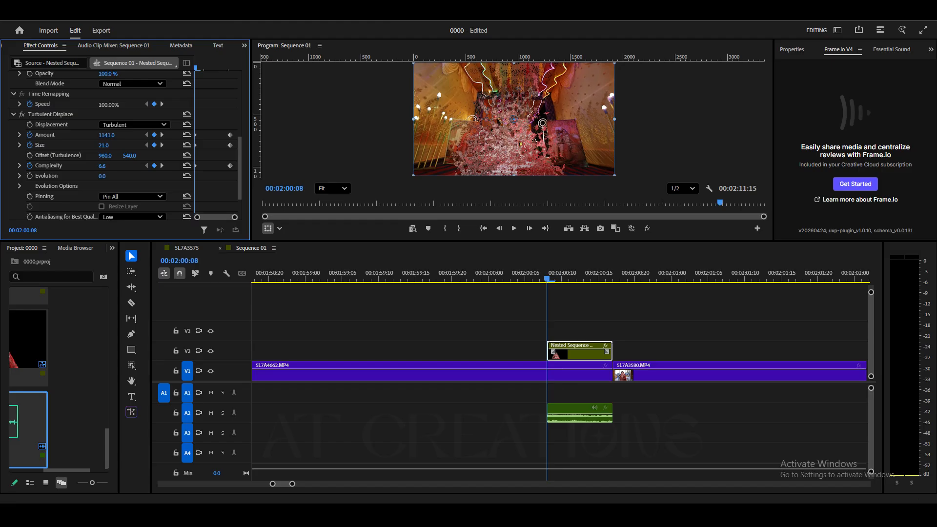
- Step back and forth frame by frame through the nested V2 clip to examine the adjusted distortion
key("space")
key("space")
left_click(562, 274)
key("Right")
key("Right")
key("Right")
key("Right")
key("space")
key("space")
key("Up")
key("space")
key("Left")
key("Left")
key("Left")
key("Left")
key("Left")
key("Left")
key("Left")
key("Right")
key("Right")
key("Right")
key("Right")
key("Right")
key("Right")
key("Right")
key("Right")
key("Right")
key("Left")
key("Left")
key("Left")
key("Left")
key("Left")
key("Left")
key("Left")
key("Left")
key("Left")
key("Left")
key("Left")
key("Left")
key("Left")
key("Left")
key("Left")
key("Left")
- Replay the transition from before the nested clip into the start of SL7A3580.MP4
key("space")
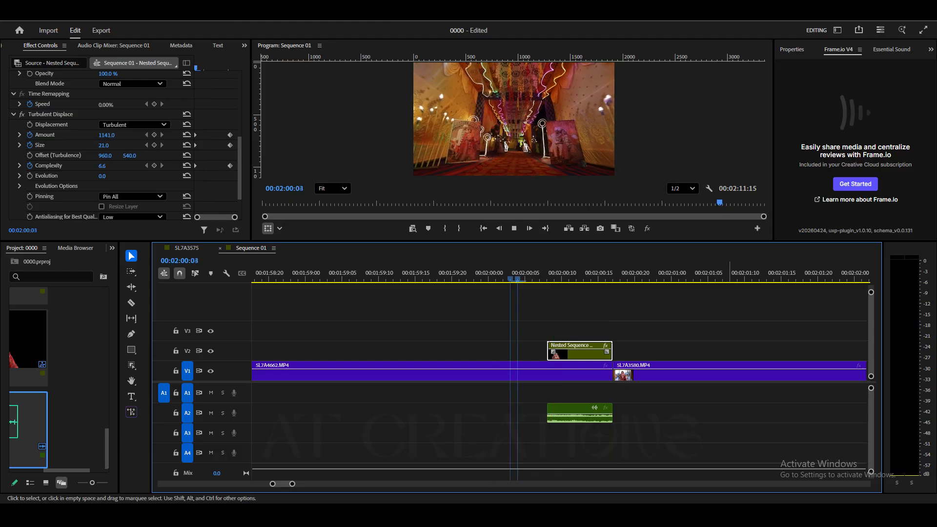
key("space")
left_click_drag(552, 278, 495, 278)
key("space")
key("space")
left_click(548, 279)
key("space")
key("space")
key("space")
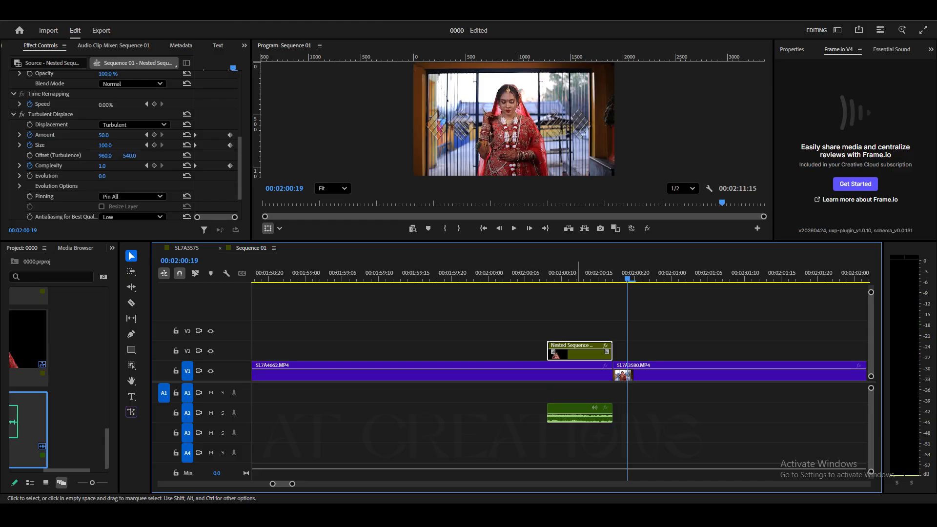
- Watch the sequence in full screen from the start of SL7A4662.MP4, and return to the editing workspace
key("minus")
left_click(471, 277)
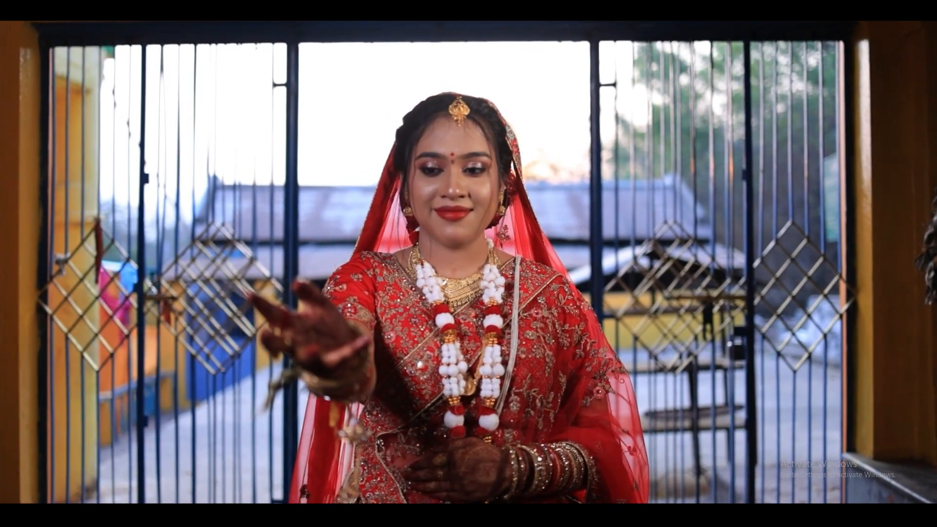
key("Escape")
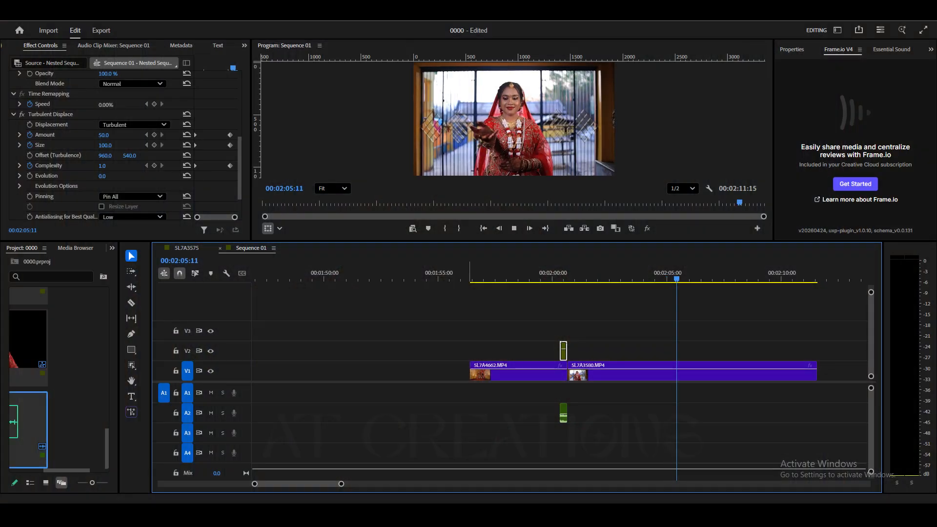